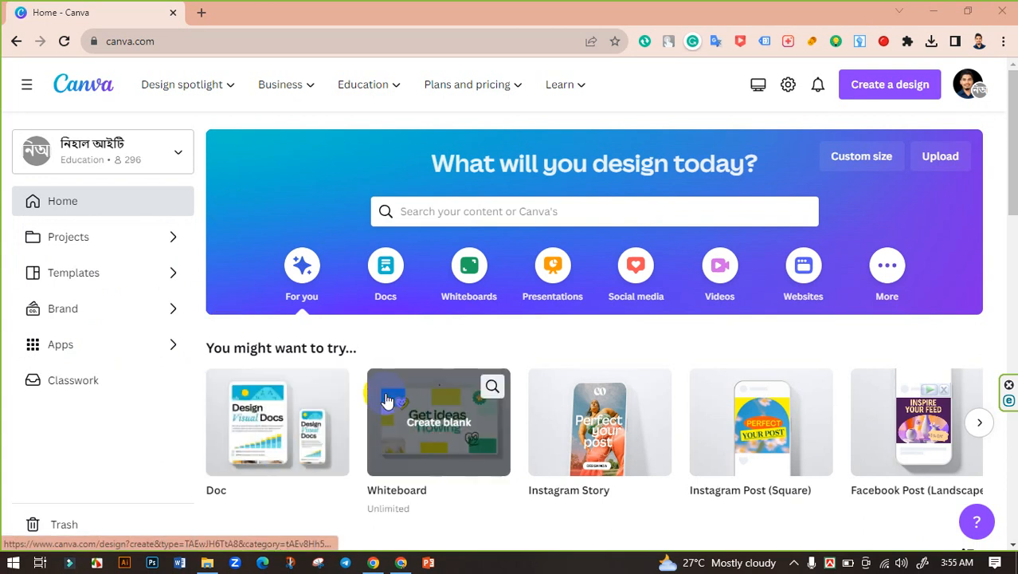
# Search the design templates for "sunglass post"
pyautogui.click(447, 213)
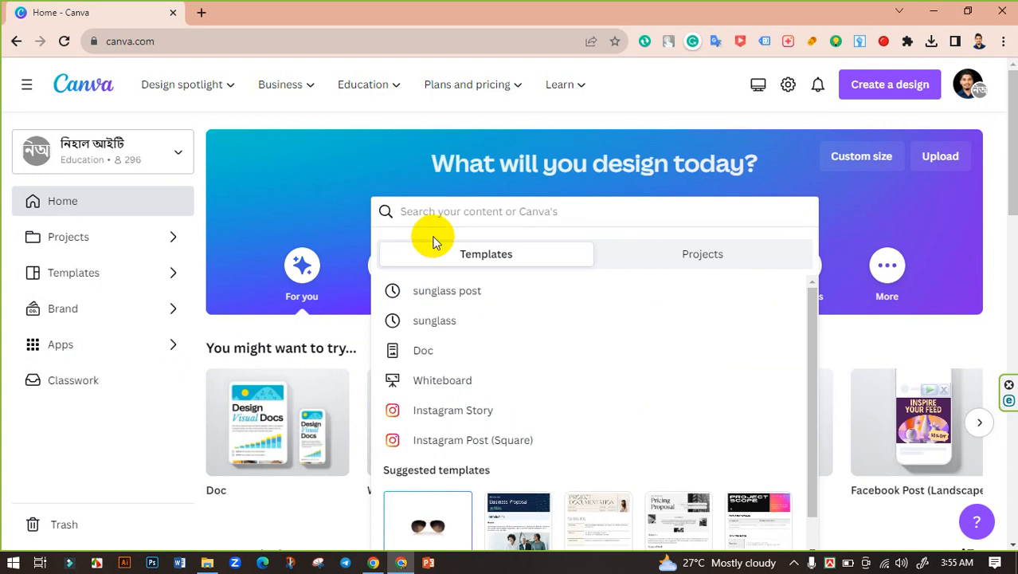
pyautogui.write('sung')
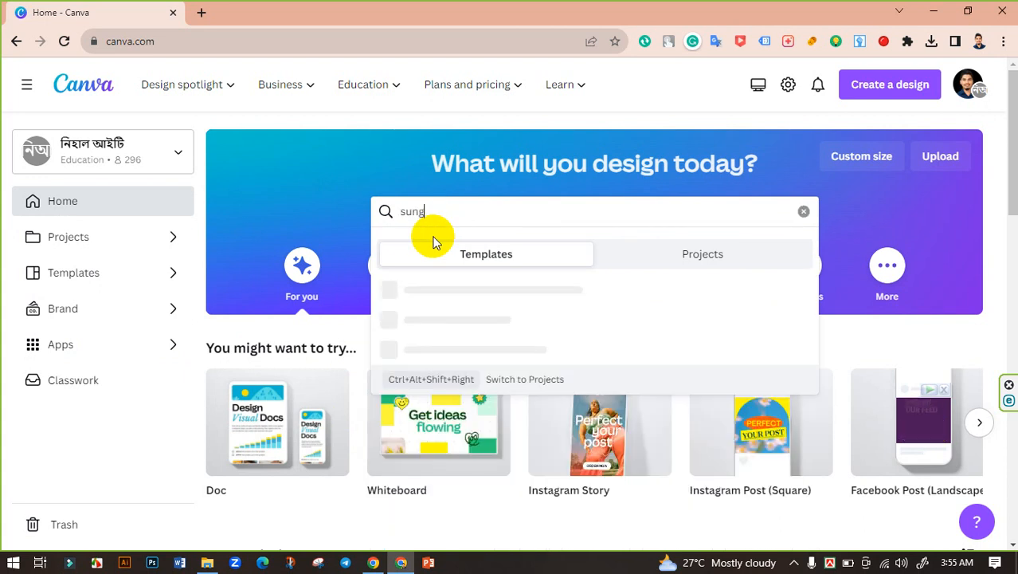
pyautogui.write('lass post')
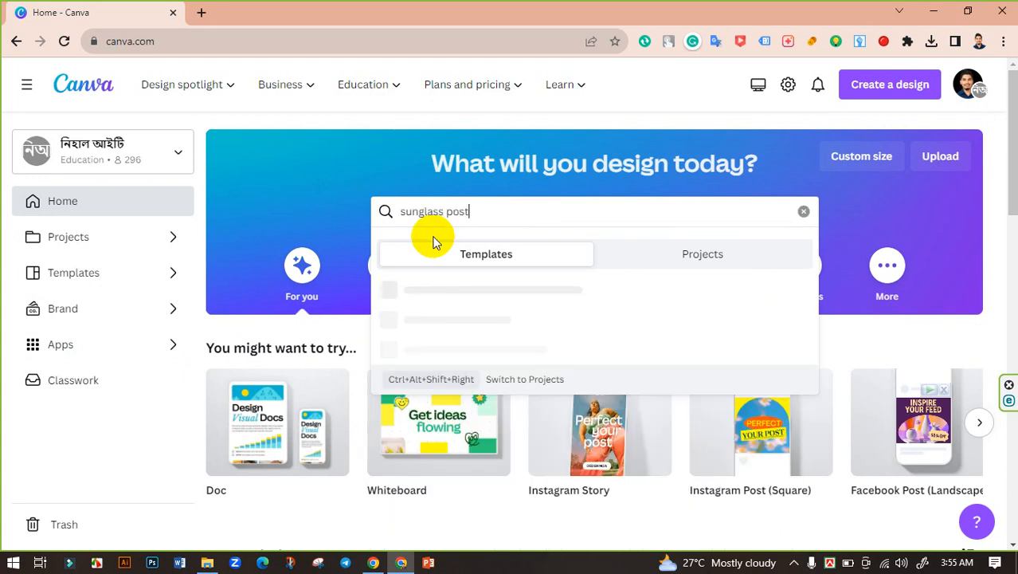
pyautogui.press('Return')
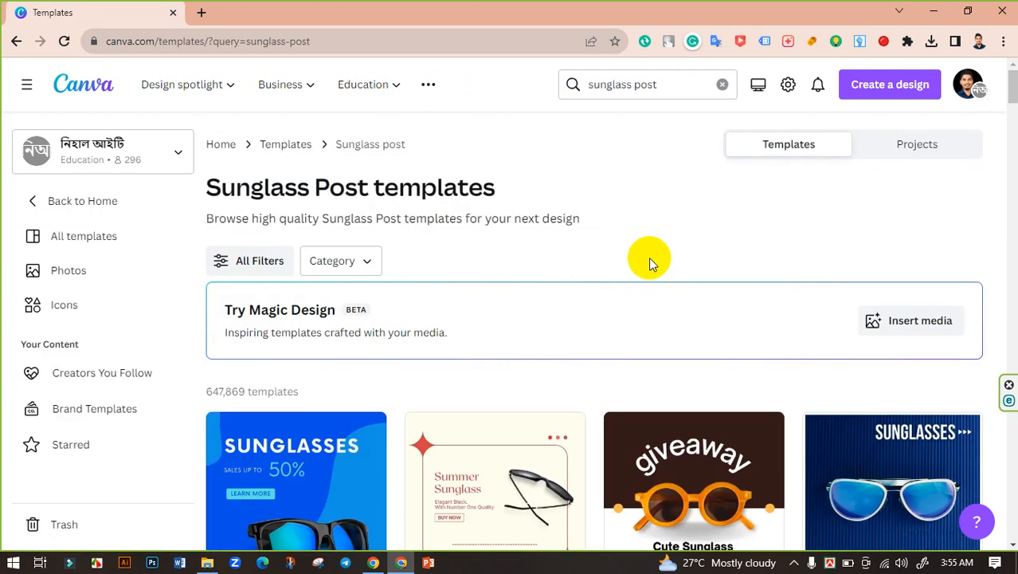
# Browse the sunglass post results and open the blue cream "Shades of Summer" Instagram post template
pyautogui.scroll(-8, 648, 256)
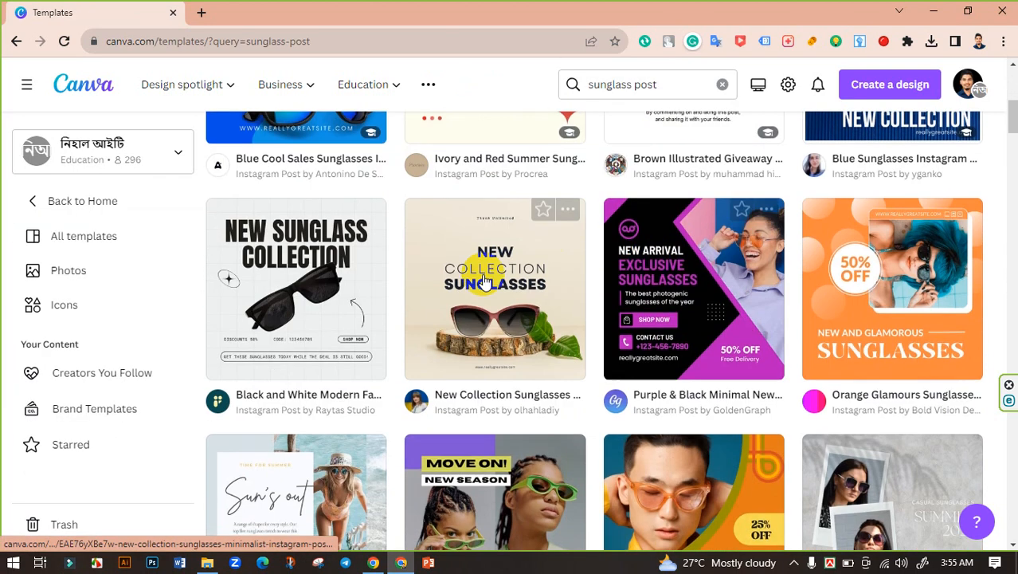
pyautogui.scroll(-4, 678, 335)
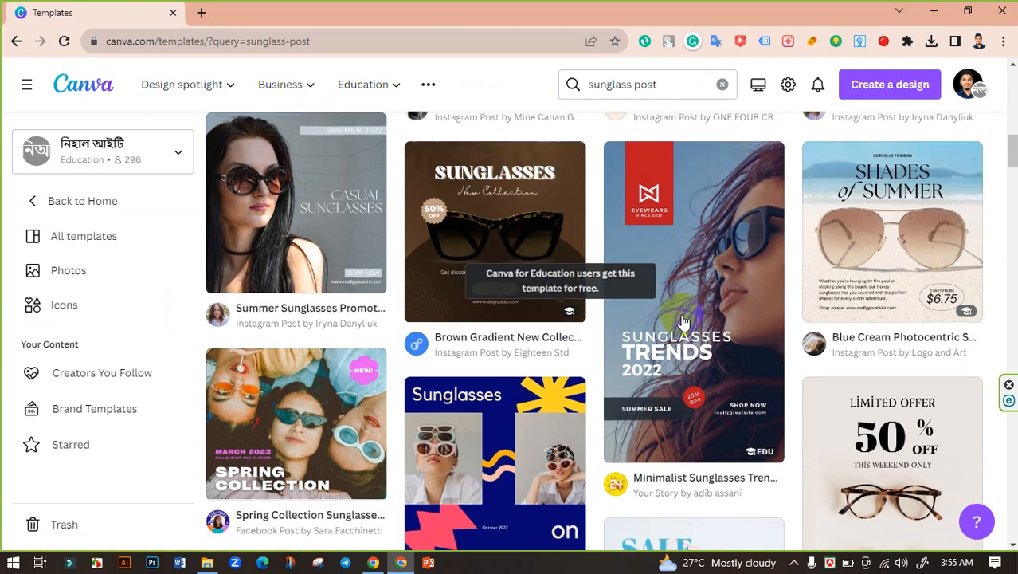
pyautogui.scroll(-3, 552, 285)
pyautogui.scroll(3, 761, 321)
pyautogui.click(903, 311)
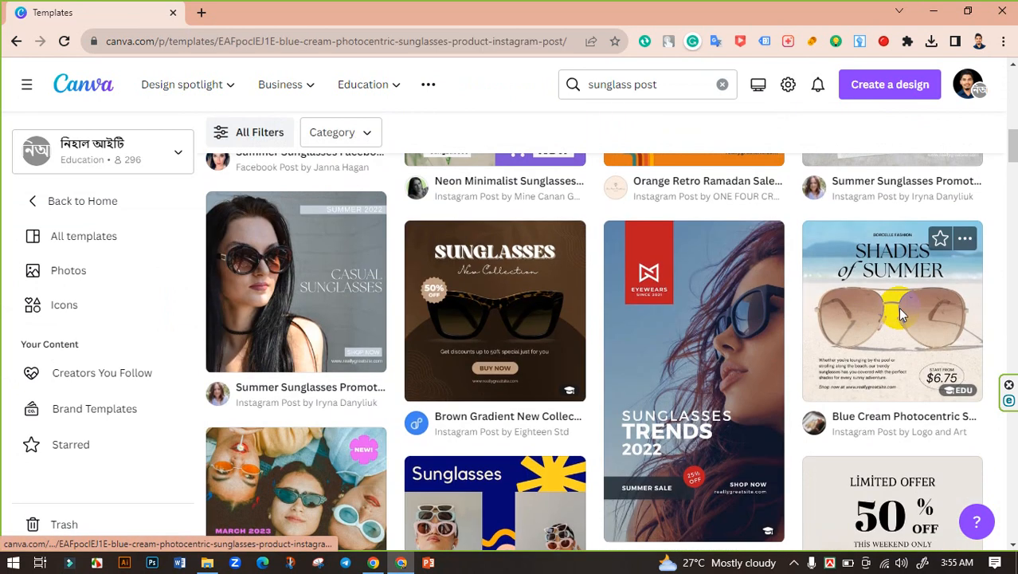
# Look through the similar templates and open the blue and grey "Flash Sale Eyeglasses" Instagram post
pyautogui.scroll(-2, 900, 309)
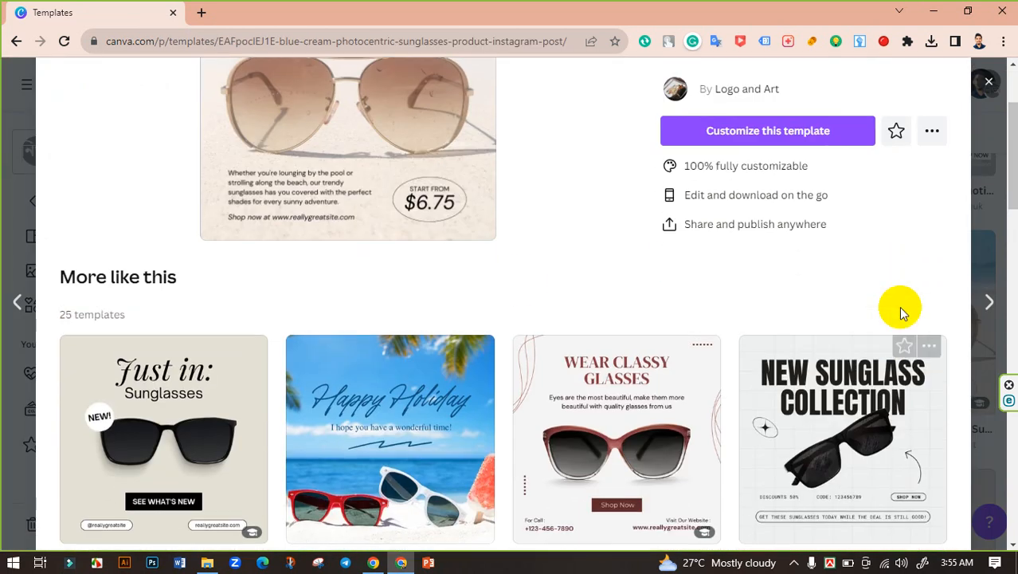
pyautogui.scroll(1, 521, 275)
pyautogui.scroll(-3, 387, 237)
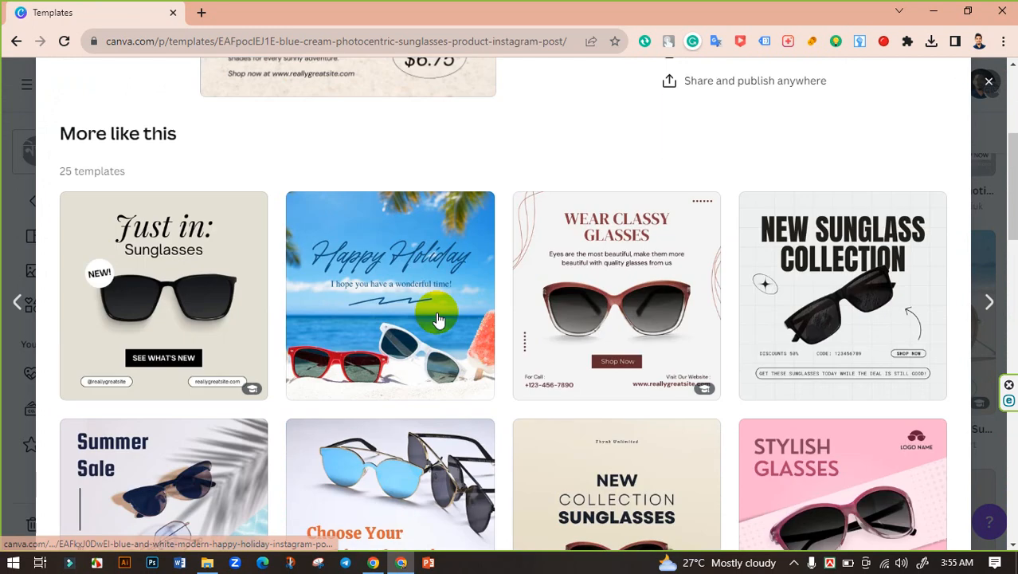
pyautogui.scroll(-2, 464, 326)
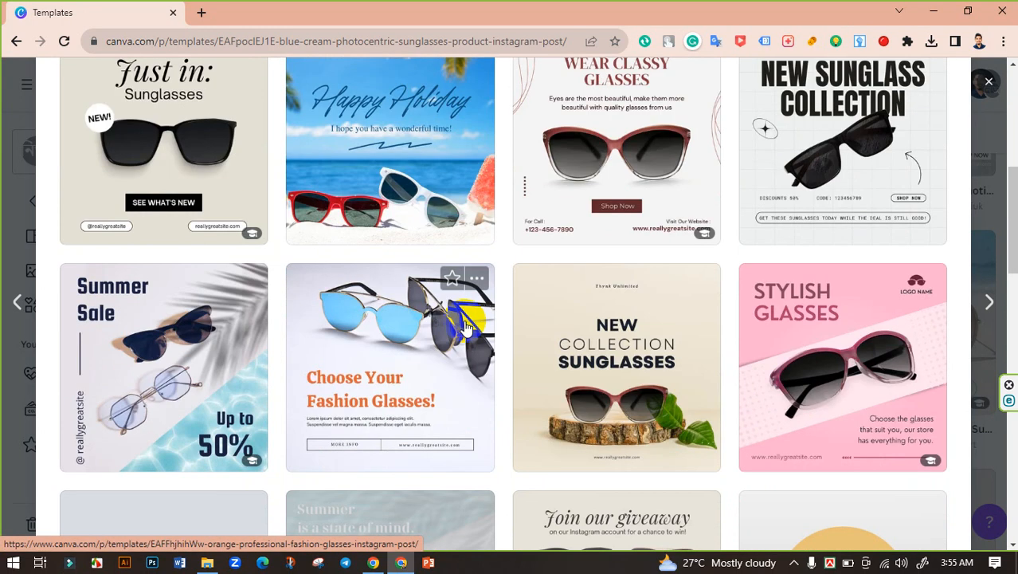
pyautogui.scroll(-1, 422, 189)
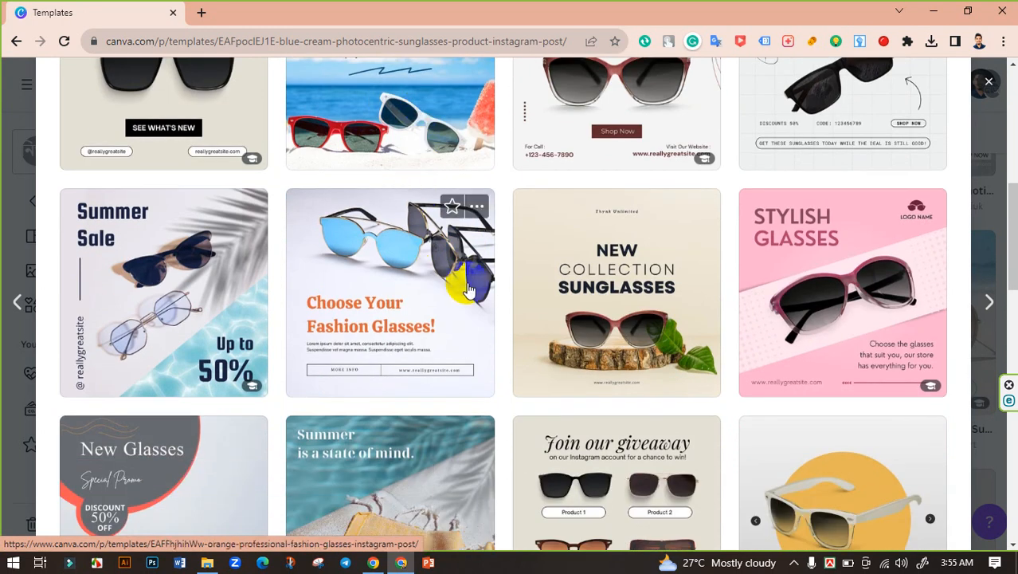
pyautogui.scroll(-2, 691, 243)
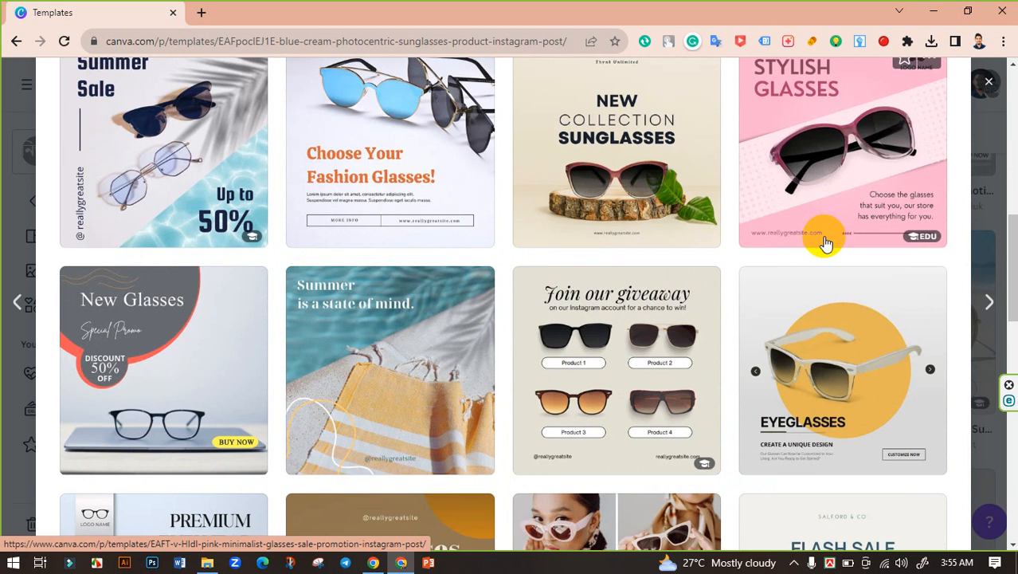
pyautogui.scroll(1, 791, 367)
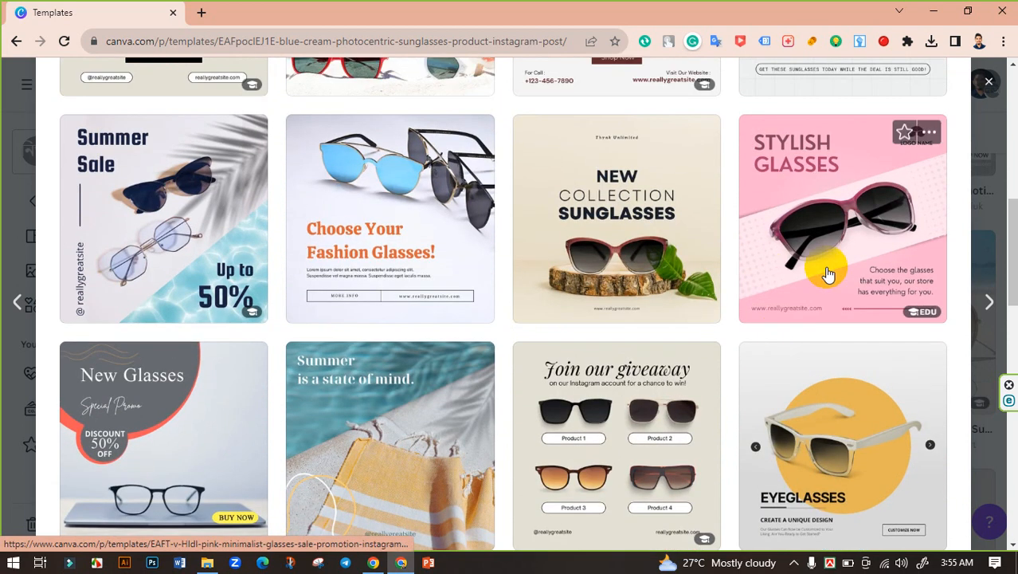
pyautogui.scroll(-4, 799, 387)
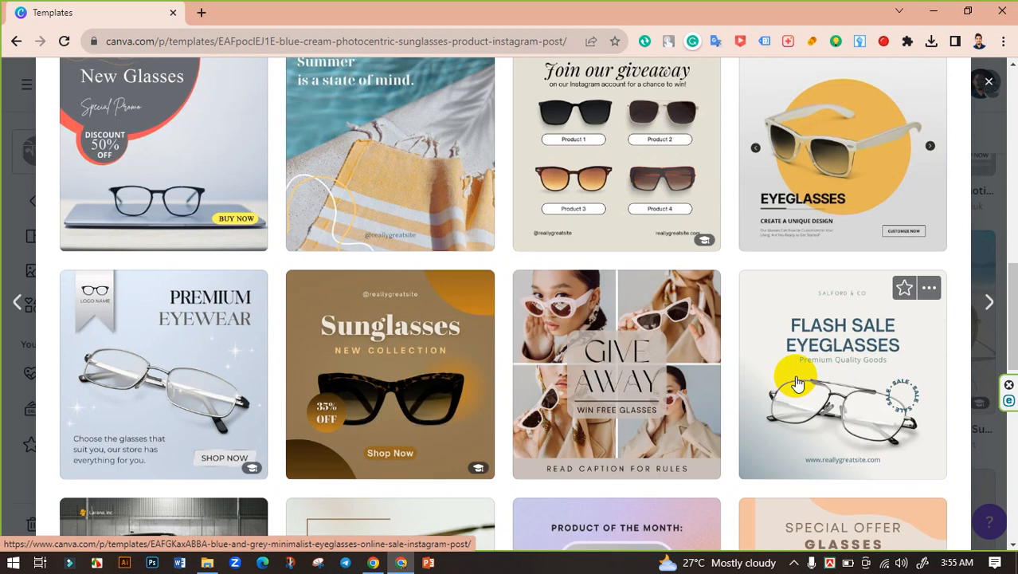
pyautogui.scroll(-2, 555, 395)
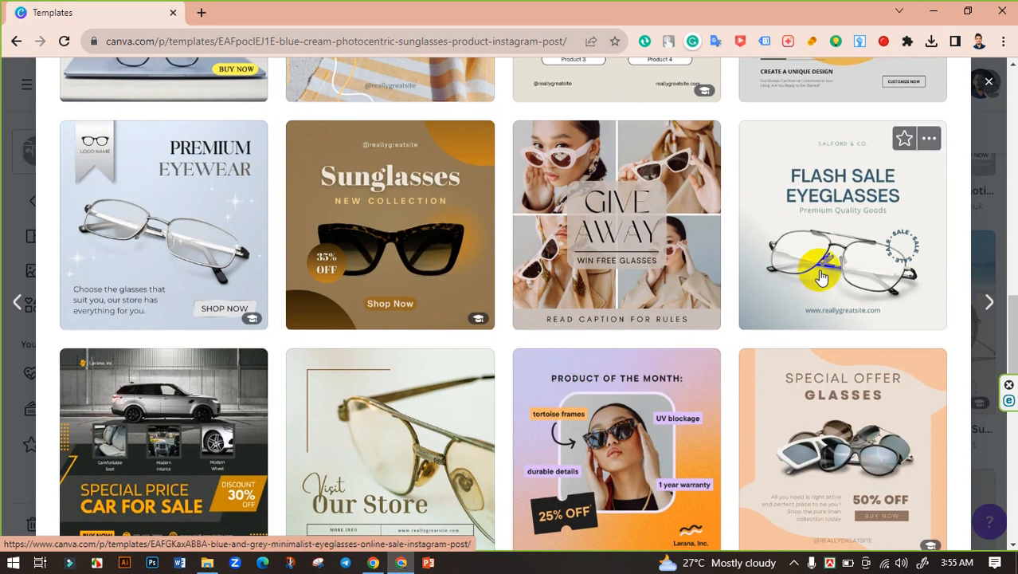
pyautogui.click(822, 276)
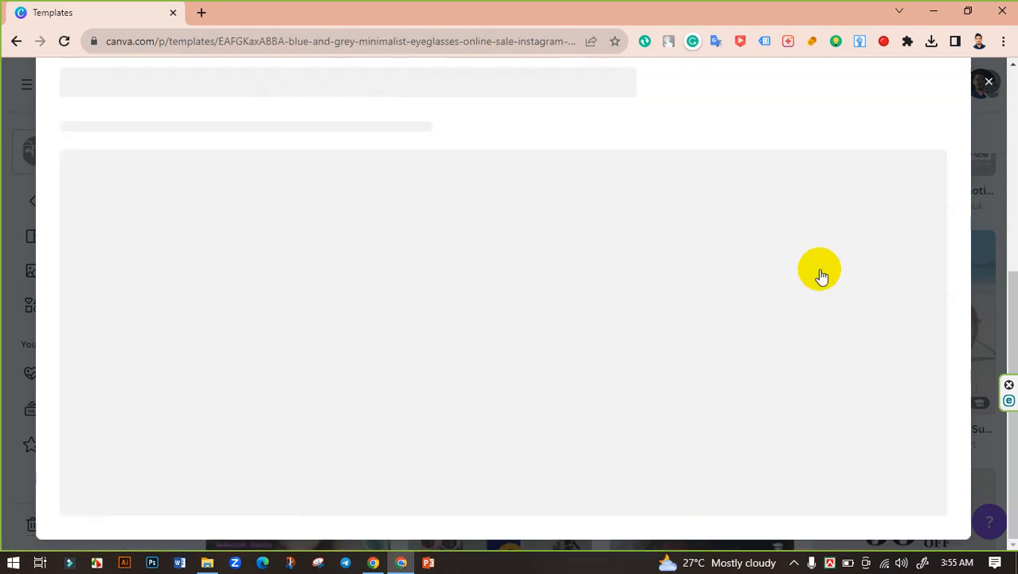
# Review the Flash Sale Eyeglasses template's preview and start customizing it in the editor
pyautogui.scroll(-2, 672, 305)
pyautogui.scroll(-1, 662, 302)
pyautogui.scroll(4, 637, 300)
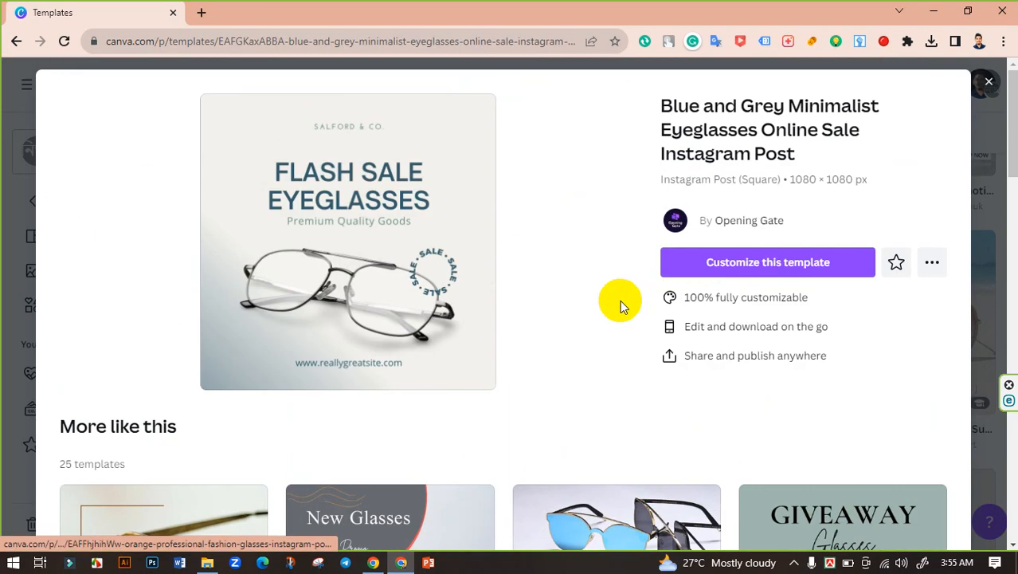
pyautogui.click(767, 263)
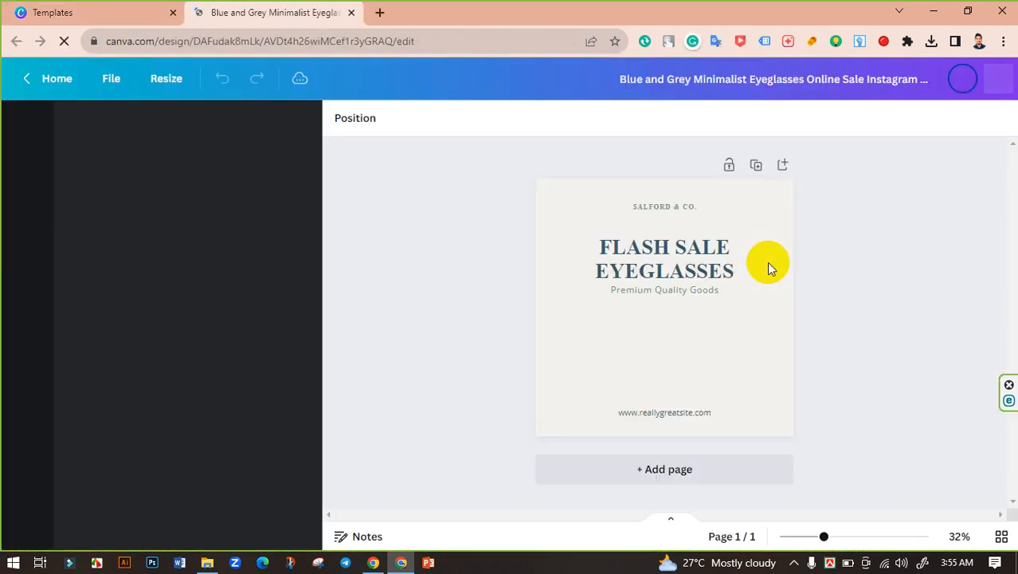
# Delete the template's eyeglasses photo and move the circular SALE badge slightly up and to the right
pyautogui.click(676, 340)
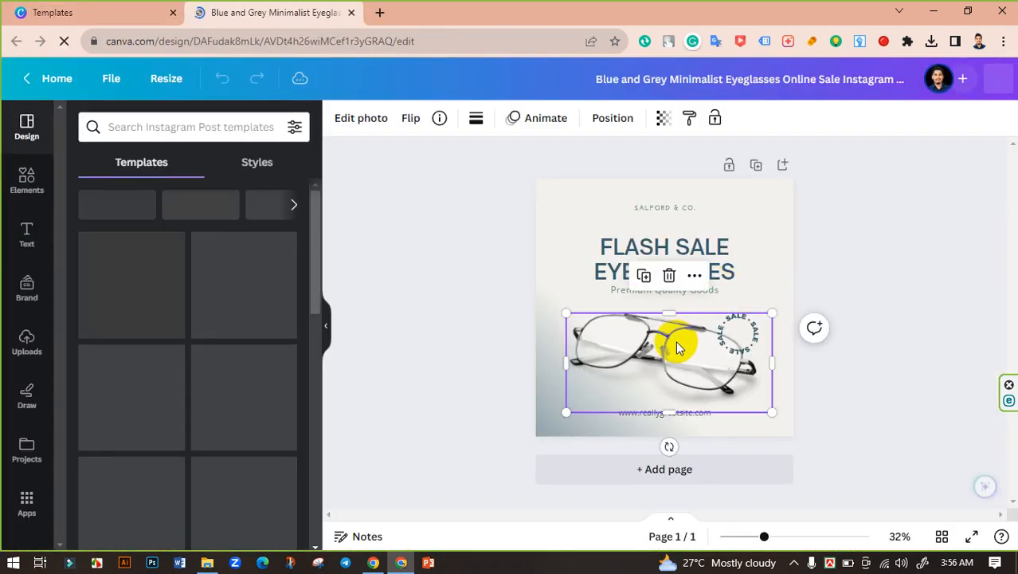
pyautogui.click(668, 276)
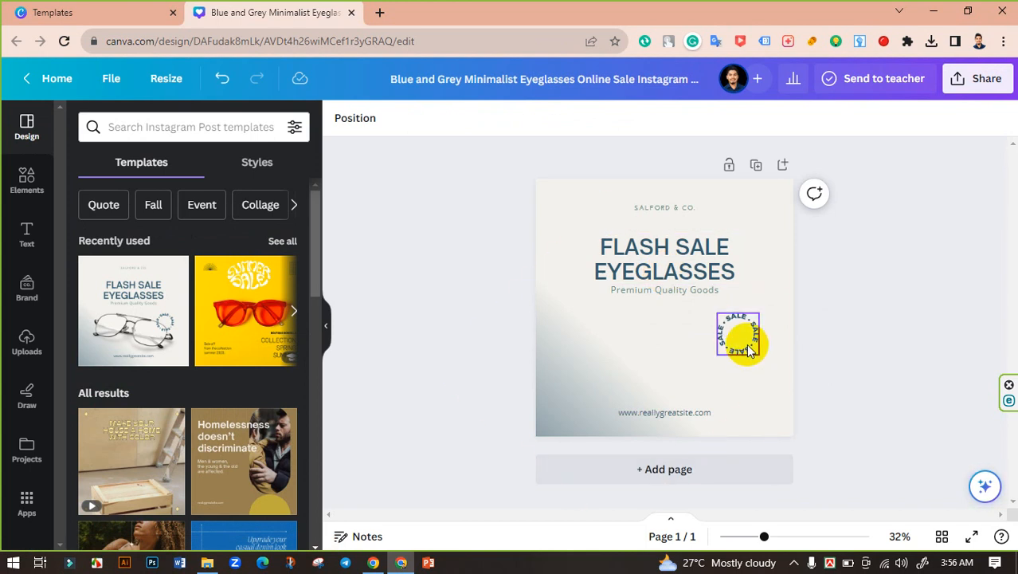
pyautogui.moveTo(749, 350); pyautogui.dragTo(766, 332)
pyautogui.click(869, 364)
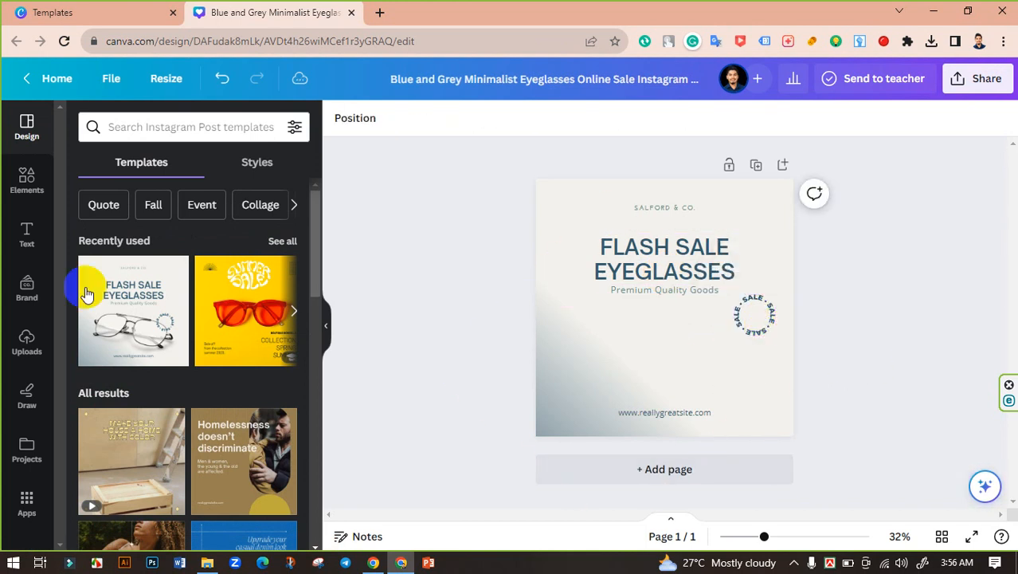
# Upload pngegg (8).png from the Downloads folder and add the red eyeglasses image to the page
pyautogui.click(11, 343)
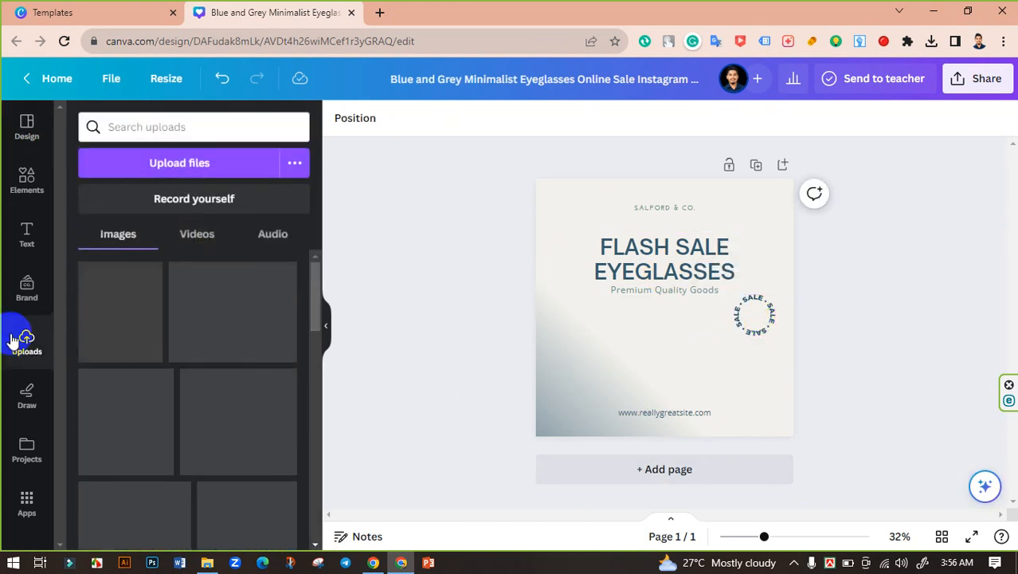
pyautogui.click(205, 163)
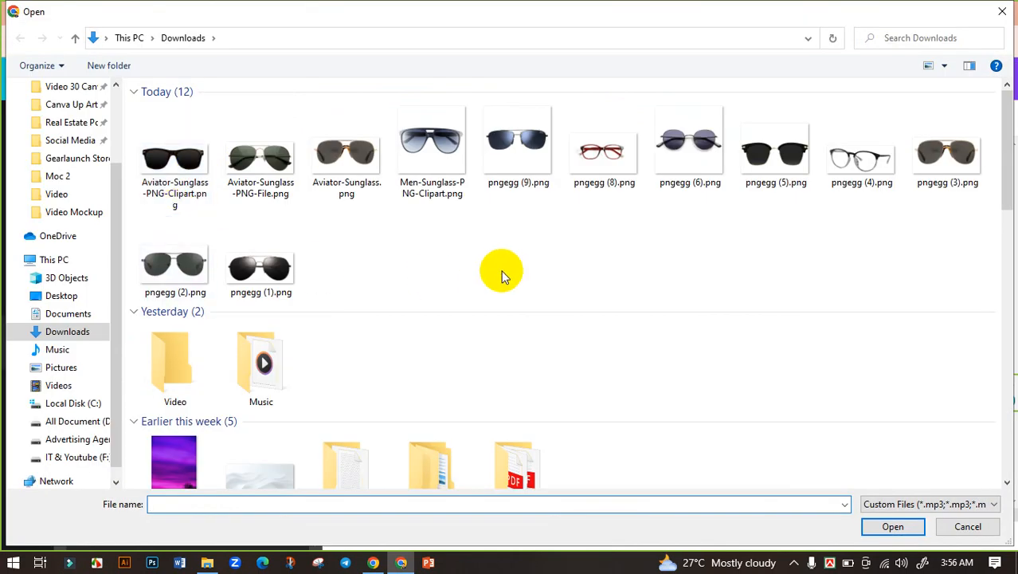
pyautogui.click(609, 171)
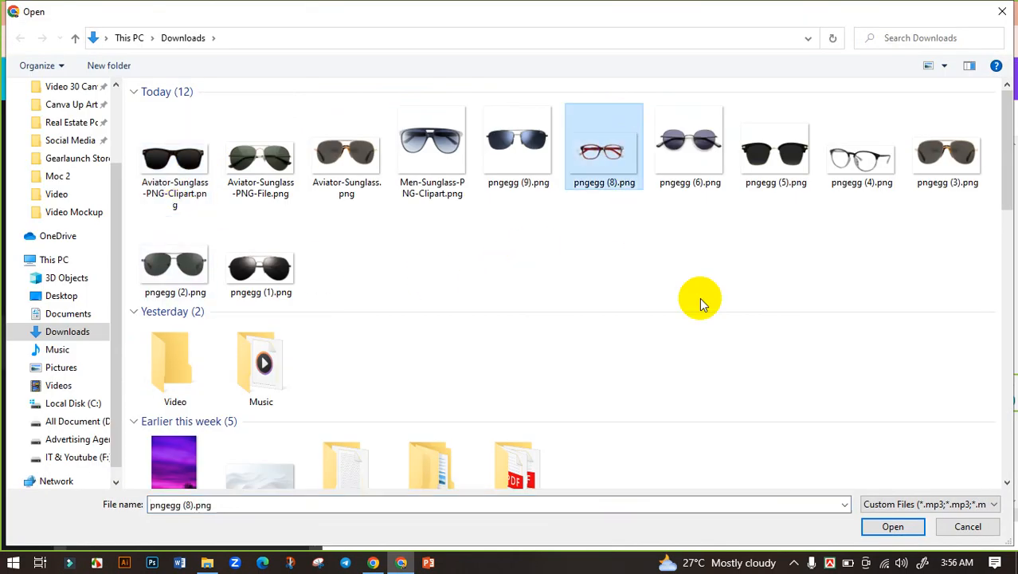
pyautogui.click(889, 524)
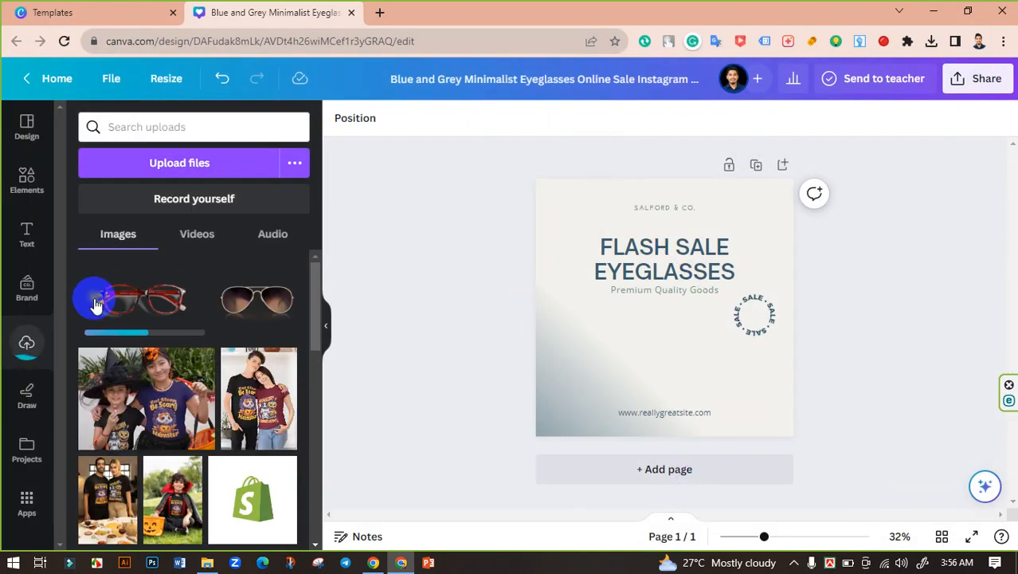
pyautogui.click(136, 298)
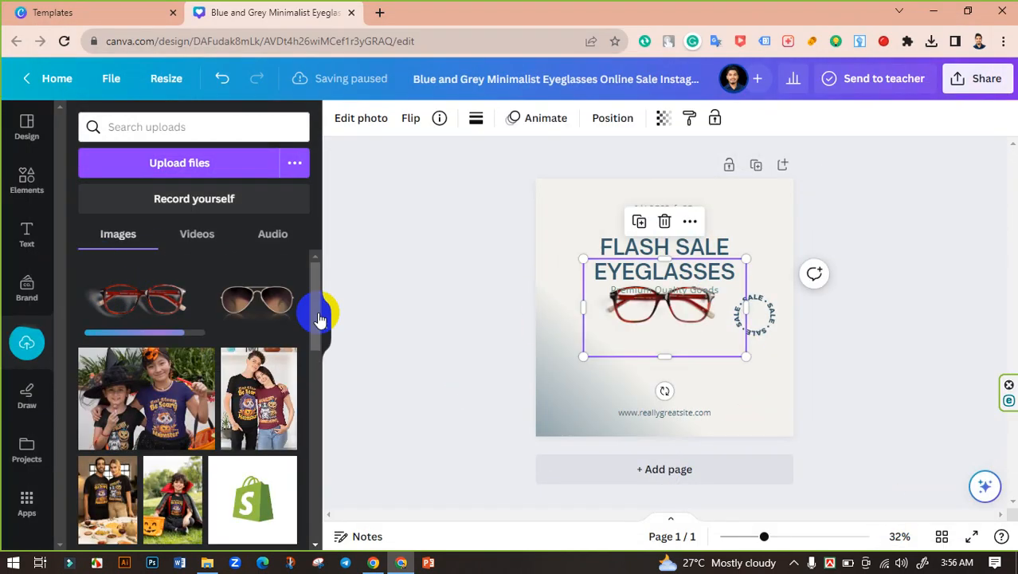
# Move the red eyeglasses image below the subtitle, enlarge it to nearly fill the page width, and centre it
pyautogui.moveTo(643, 308); pyautogui.dragTo(636, 348)
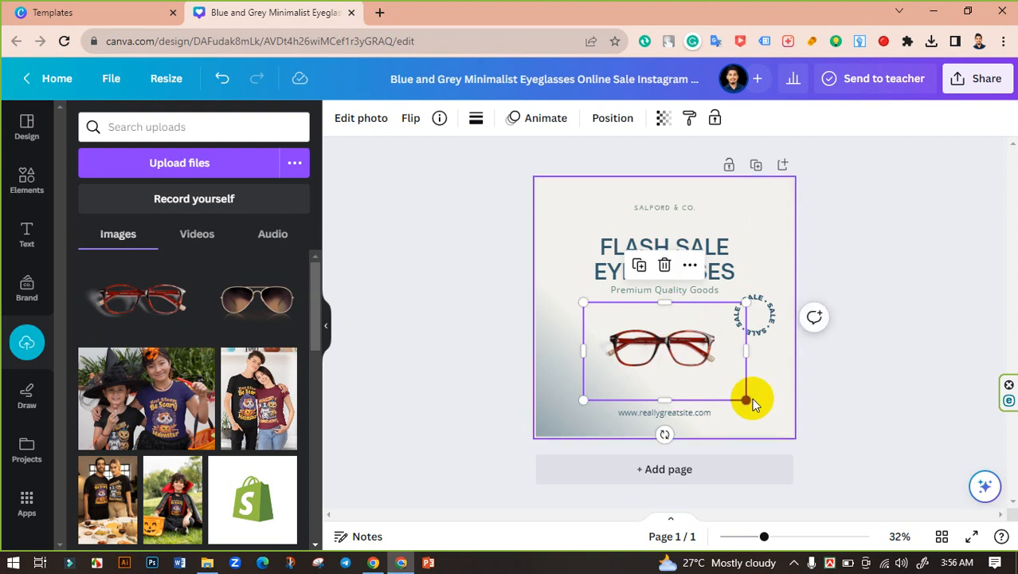
pyautogui.moveTo(749, 400); pyautogui.dragTo(822, 443)
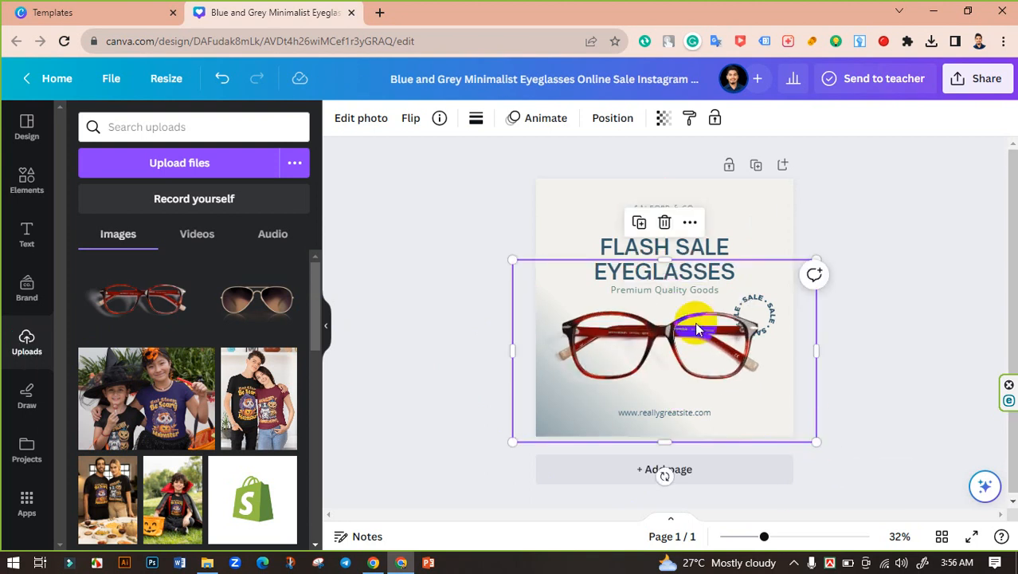
pyautogui.moveTo(704, 325); pyautogui.dragTo(704, 331)
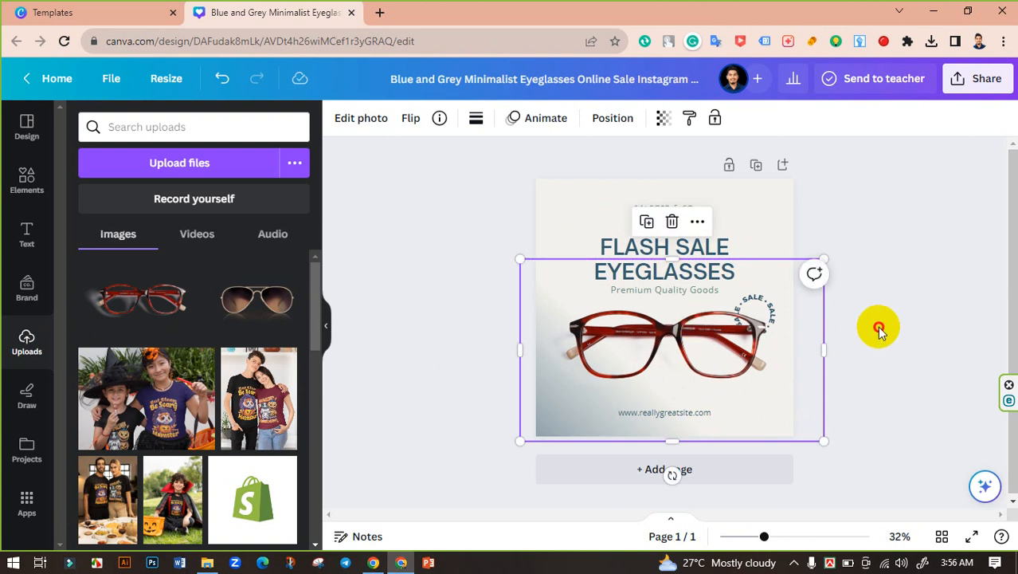
# Crop the empty margins around the red eyeglasses image so its frame fits closely around the glasses
pyautogui.click(880, 325)
pyautogui.click(768, 308)
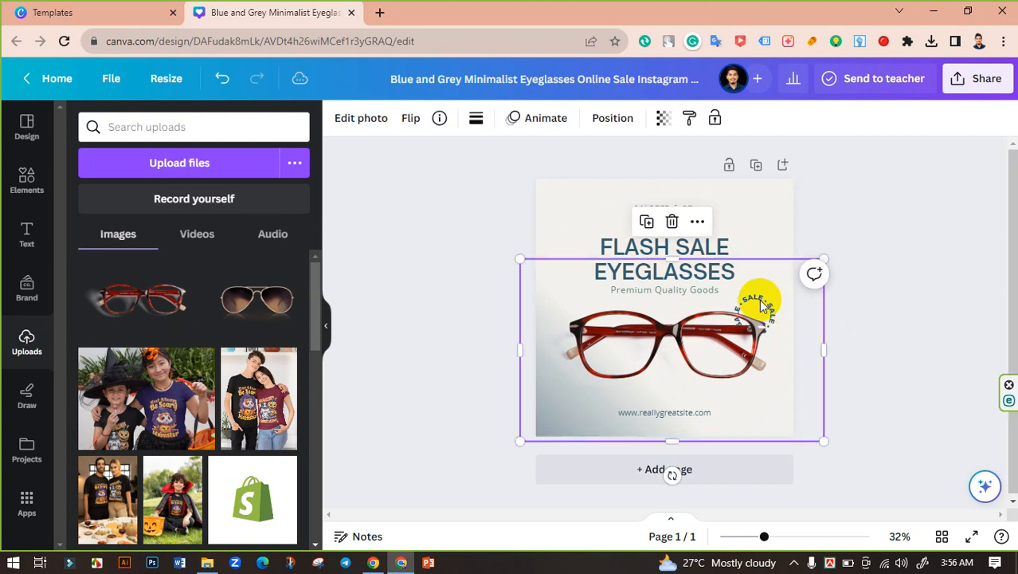
pyautogui.moveTo(687, 263); pyautogui.dragTo(687, 309)
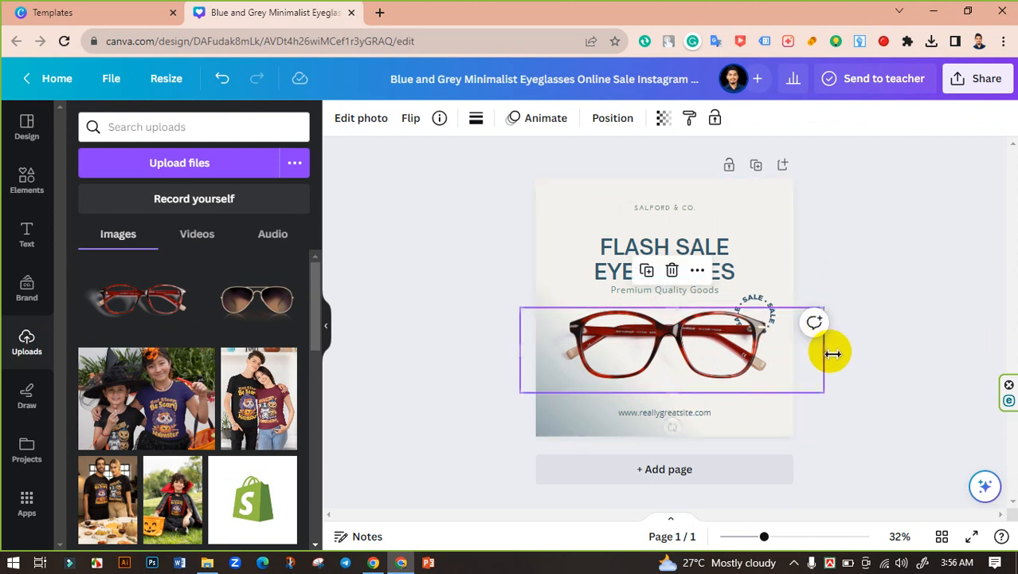
pyautogui.moveTo(820, 352); pyautogui.dragTo(789, 353)
# Move the circular SALE badge up and to the right so it clears the lens of the red eyeglasses
pyautogui.click(773, 307)
pyautogui.click(772, 309)
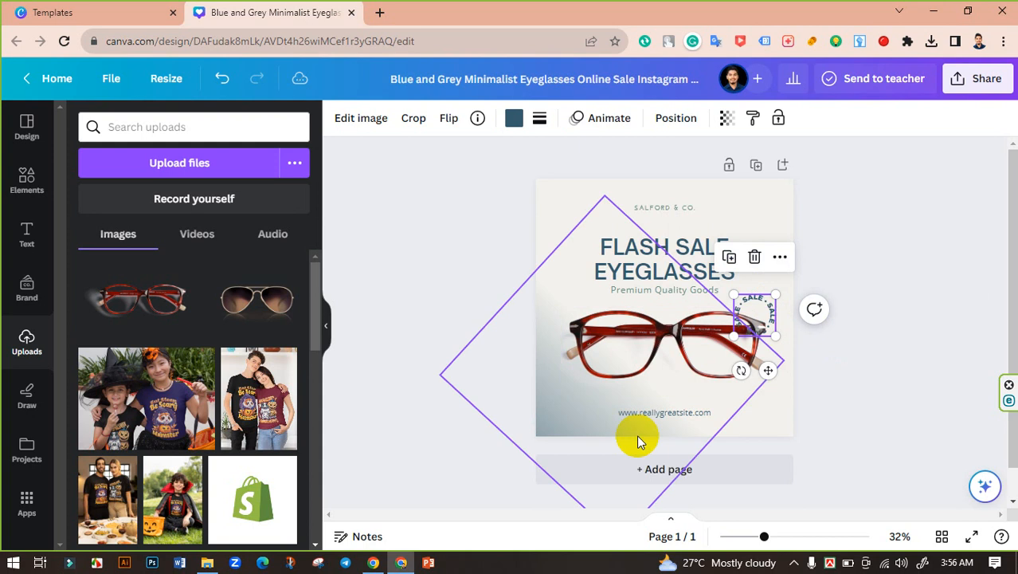
pyautogui.click(917, 400)
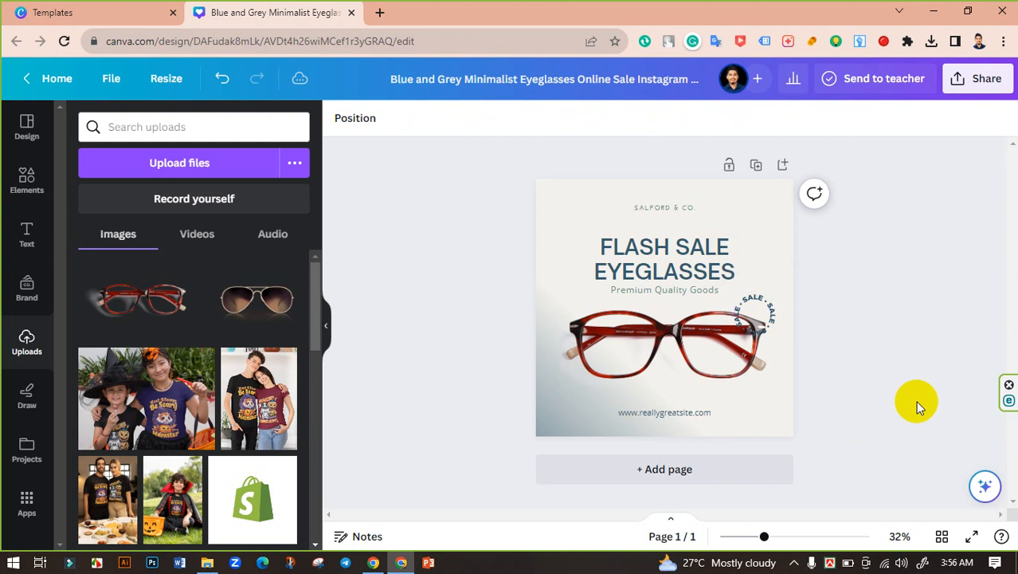
pyautogui.moveTo(776, 540); pyautogui.dragTo(794, 536)
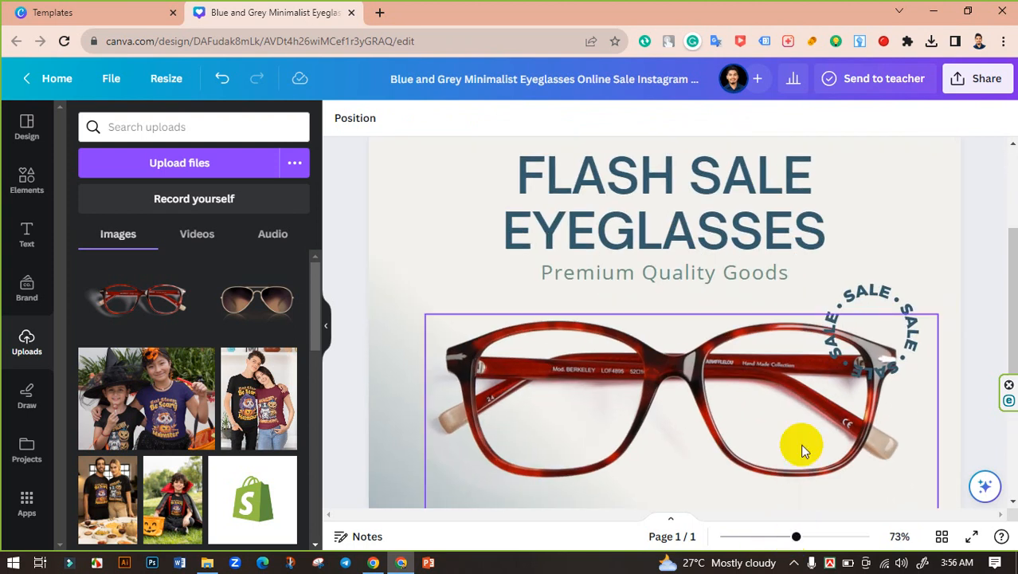
pyautogui.moveTo(877, 295); pyautogui.dragTo(891, 256)
pyautogui.click(984, 217)
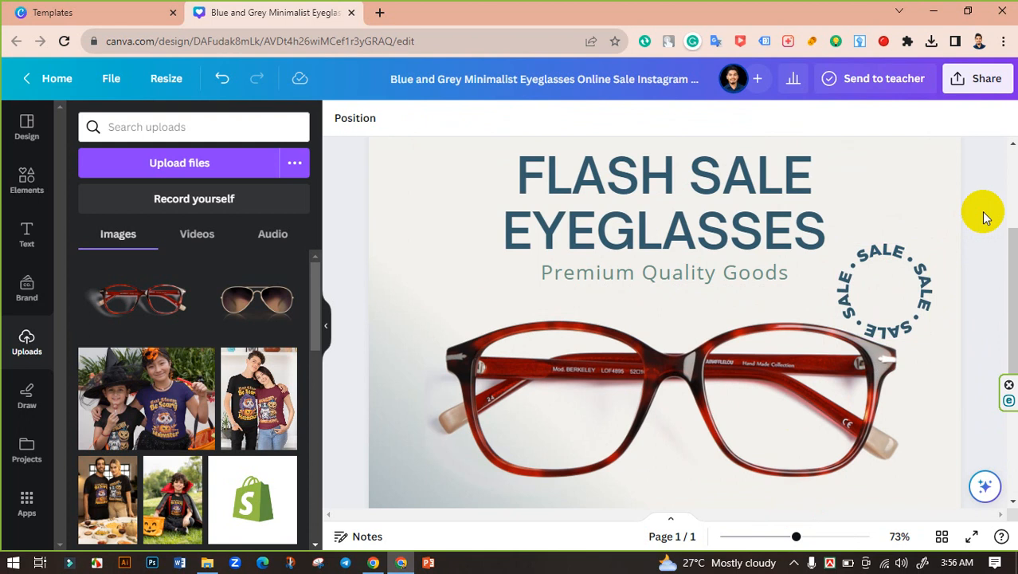
# Reposition the circular SALE badge beside the subtitle, just above the right lens of the glasses
pyautogui.scroll(-3, 991, 237)
pyautogui.moveTo(911, 164); pyautogui.dragTo(708, 354)
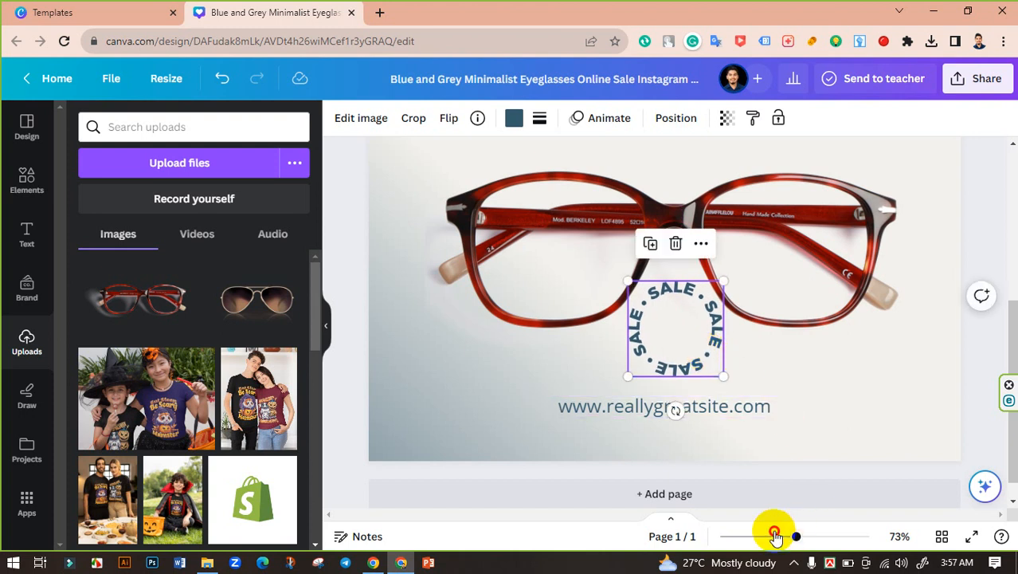
pyautogui.moveTo(775, 536); pyautogui.dragTo(767, 537)
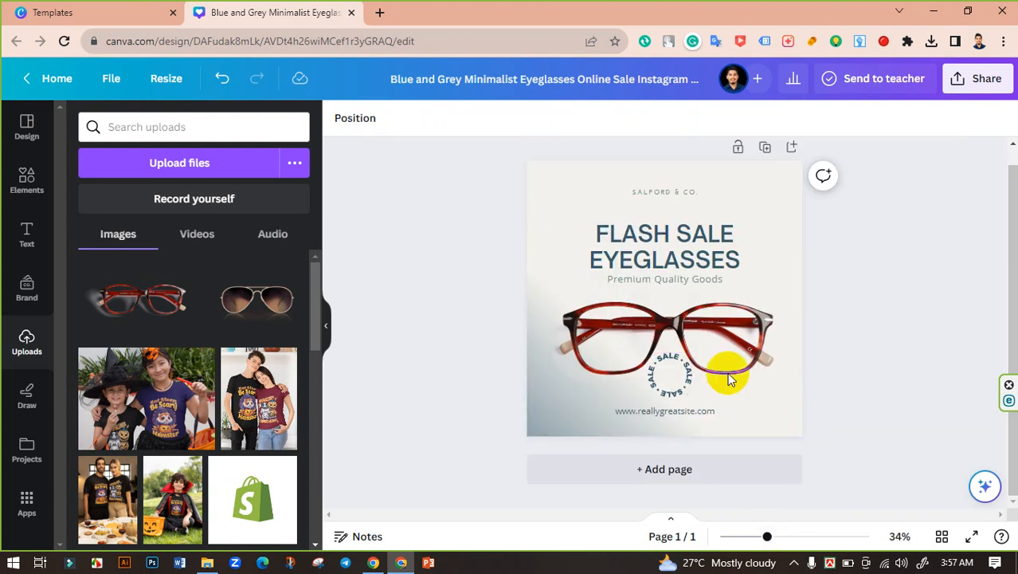
pyautogui.moveTo(685, 377); pyautogui.dragTo(785, 273)
pyautogui.click(809, 418)
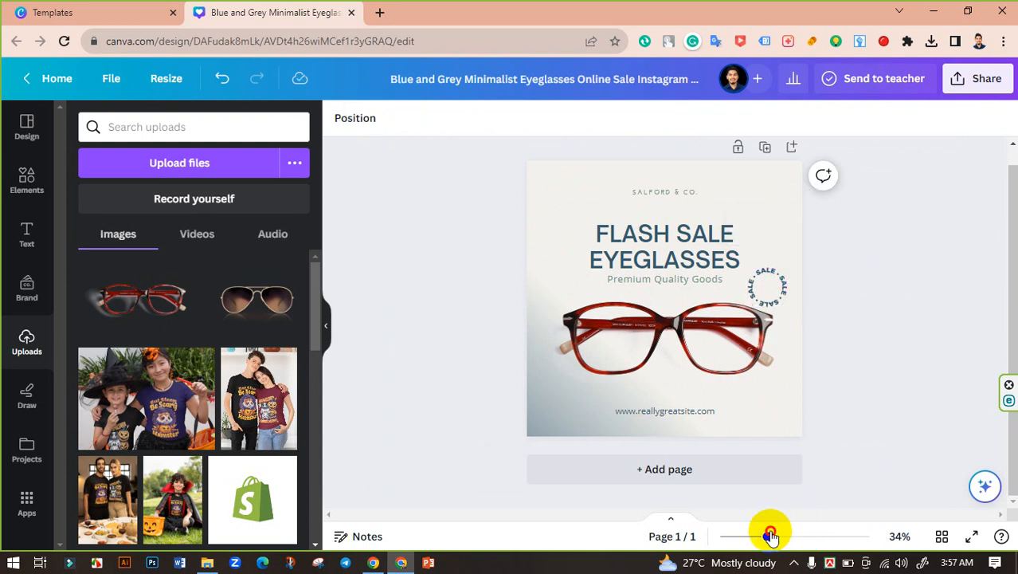
pyautogui.moveTo(770, 536); pyautogui.dragTo(786, 536)
pyautogui.scroll(-1, 797, 438)
pyautogui.click(688, 424)
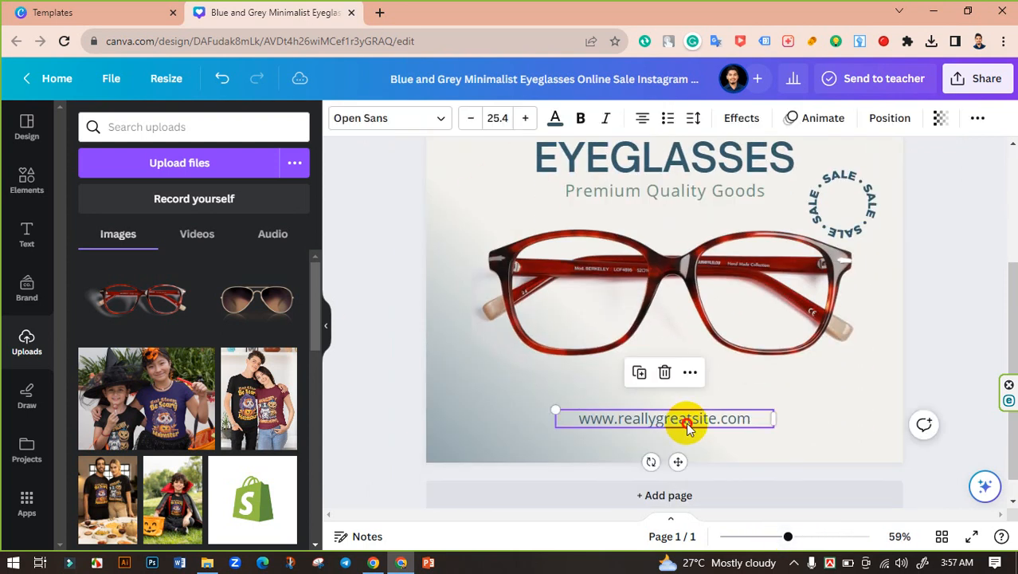
pyautogui.doubleClick(688, 425)
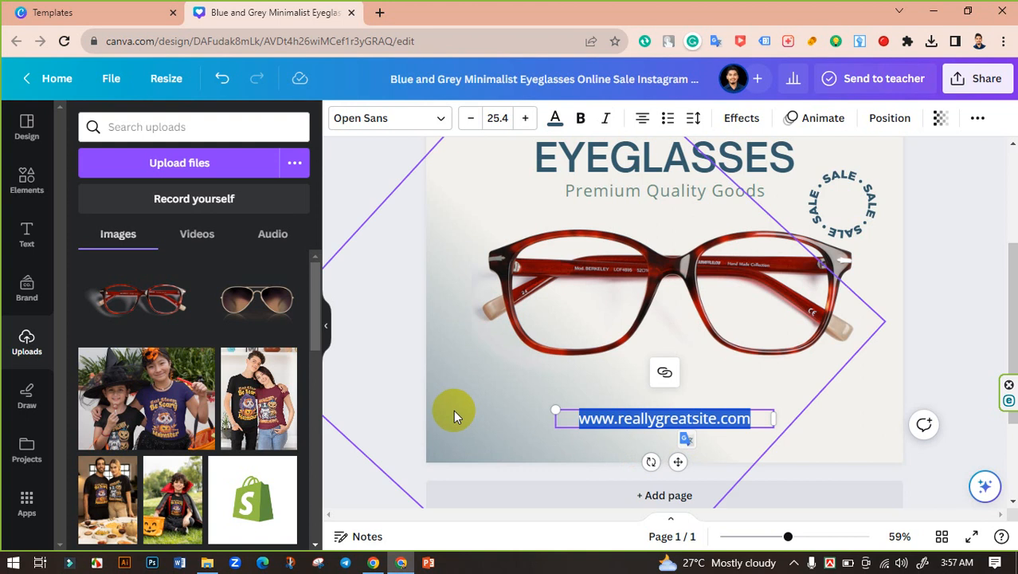
pyautogui.write('www')
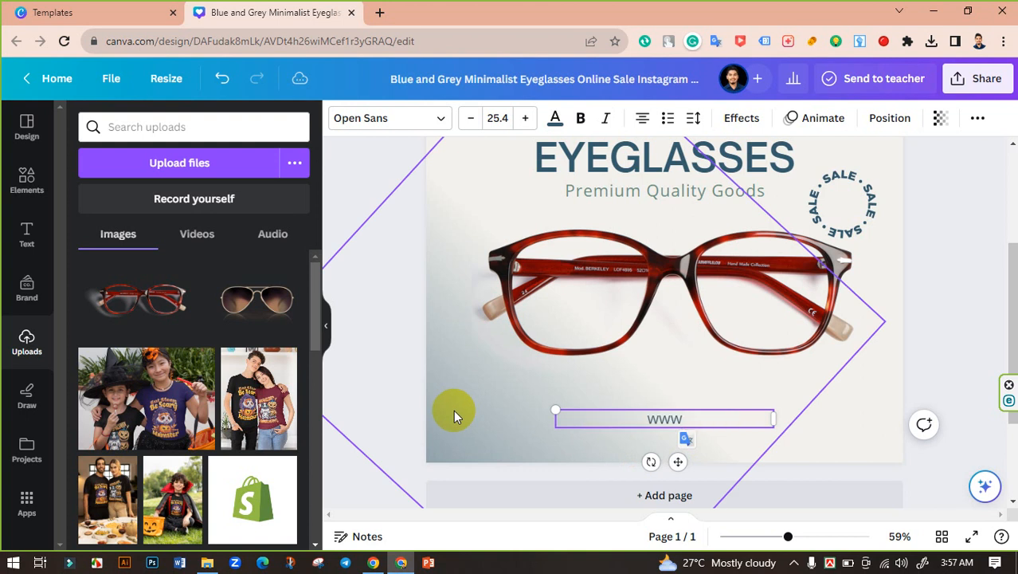
pyautogui.write('.immisu')
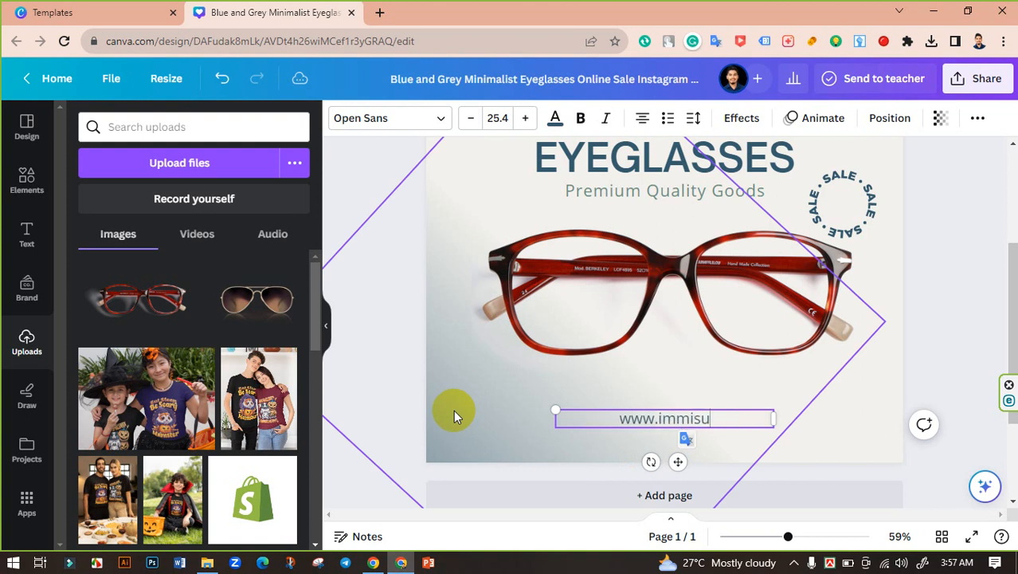
pyautogui.write('nglass.')
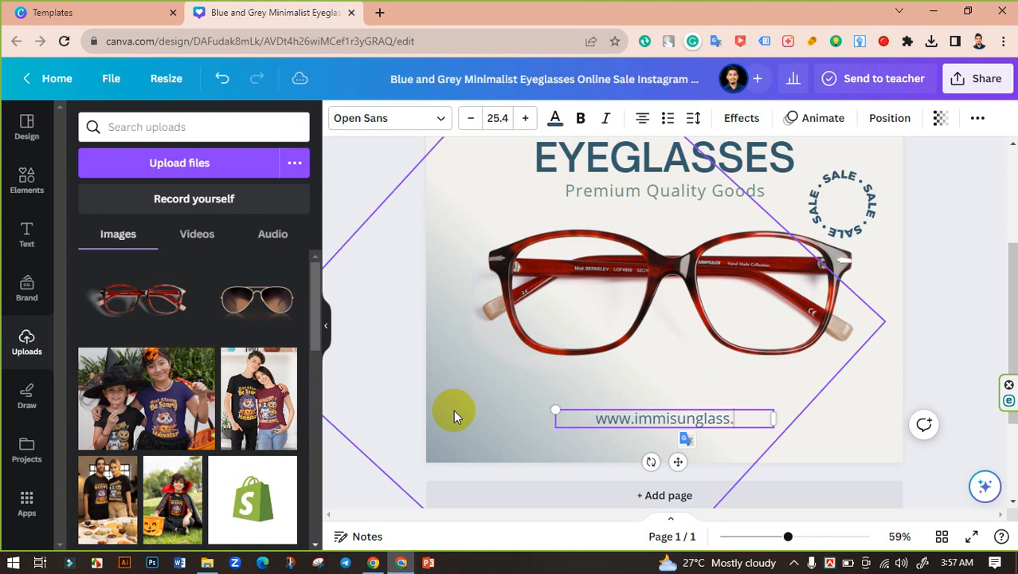
pyautogui.write('com')
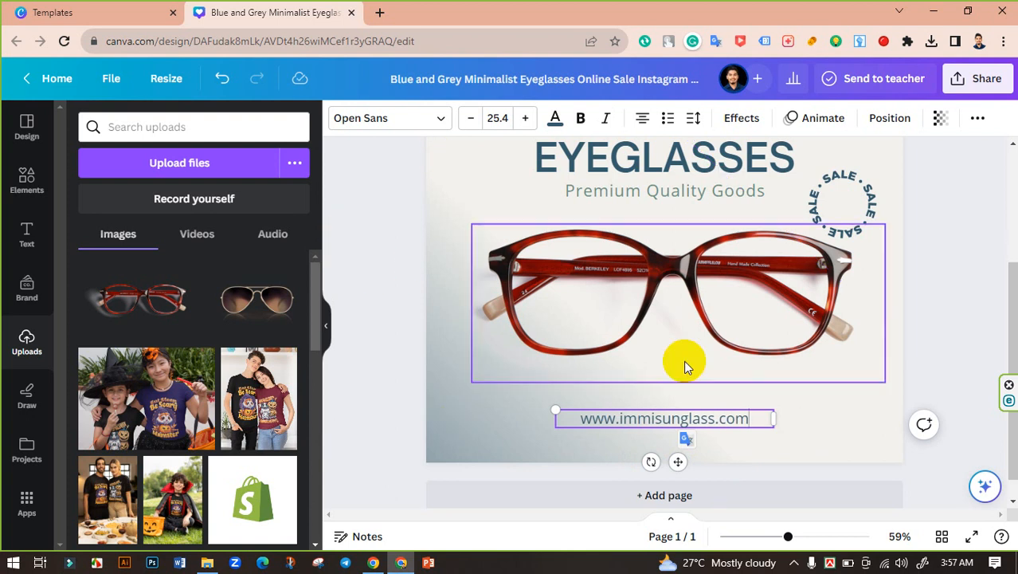
# Widen the website address text box and set its letter spacing to 290
pyautogui.moveTo(777, 421); pyautogui.dragTo(827, 415)
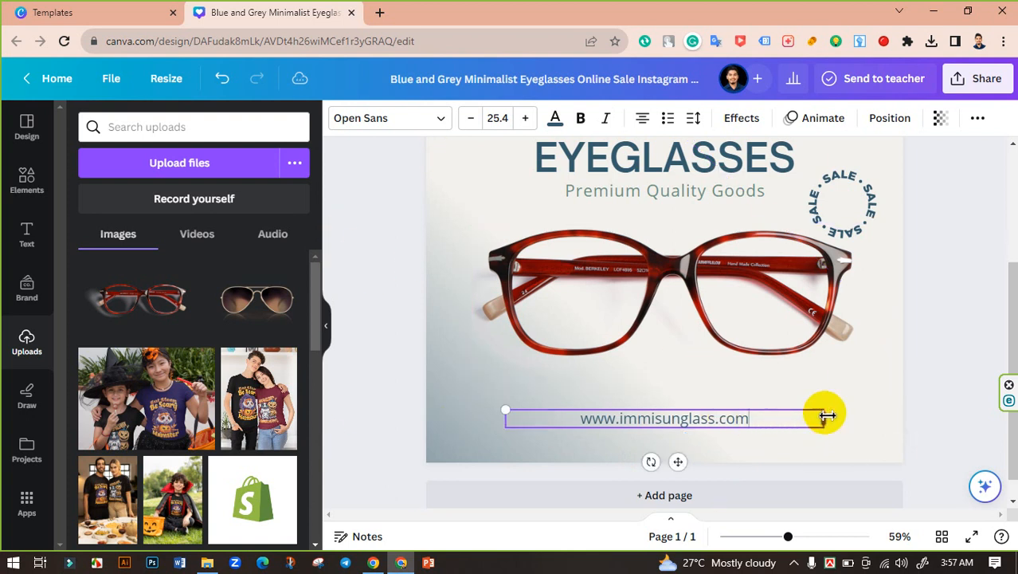
pyautogui.click(694, 119)
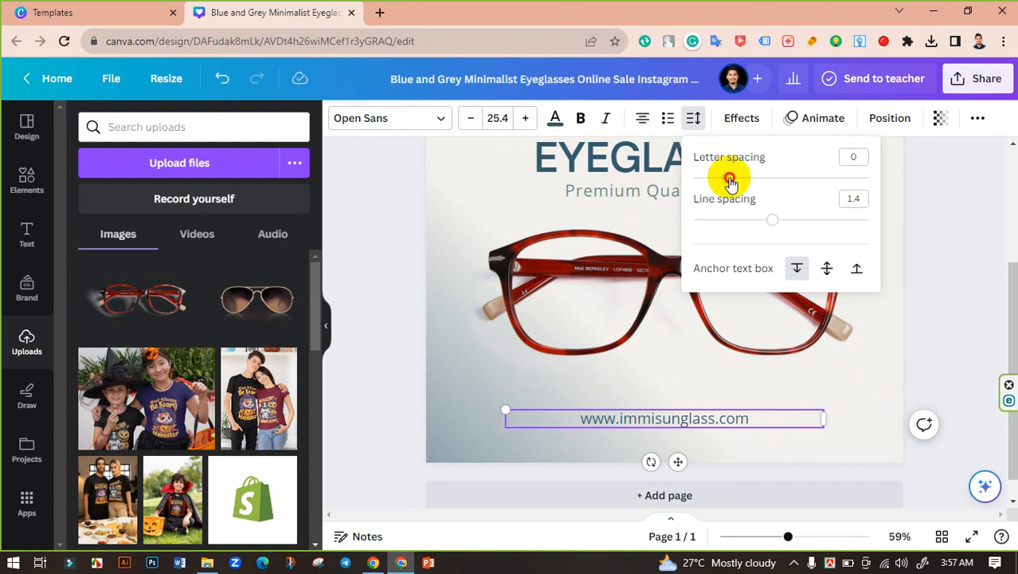
pyautogui.moveTo(730, 182); pyautogui.dragTo(780, 185)
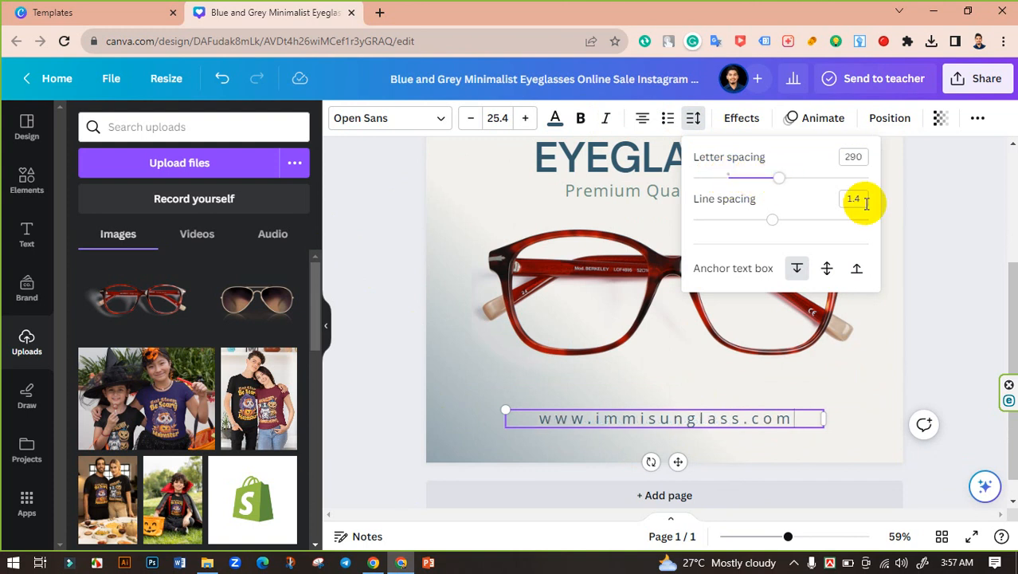
pyautogui.click(950, 223)
pyautogui.click(951, 223)
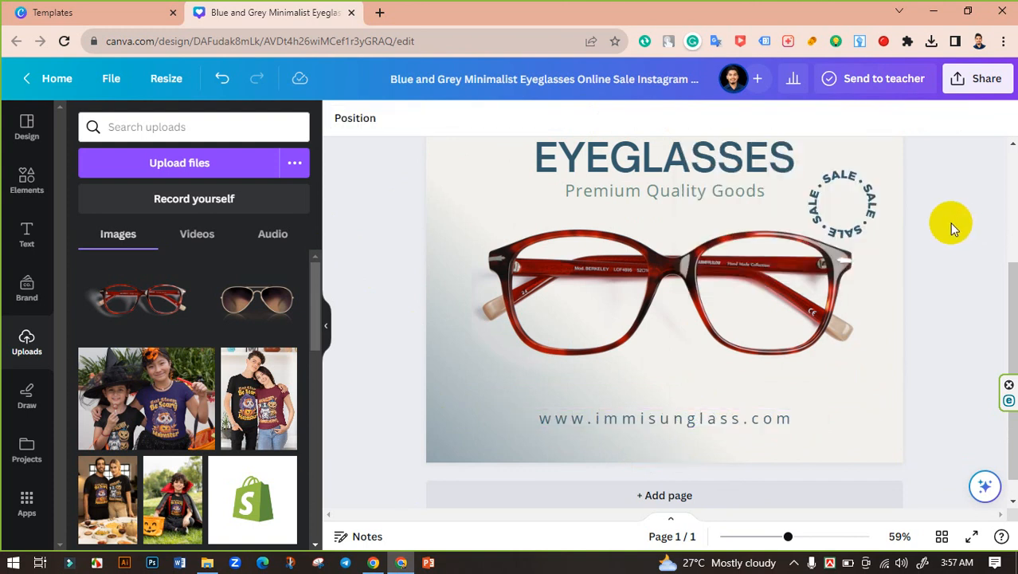
# Delete the SALFORD & CO. text above the headline
pyautogui.scroll(2, 950, 223)
pyautogui.click(704, 188)
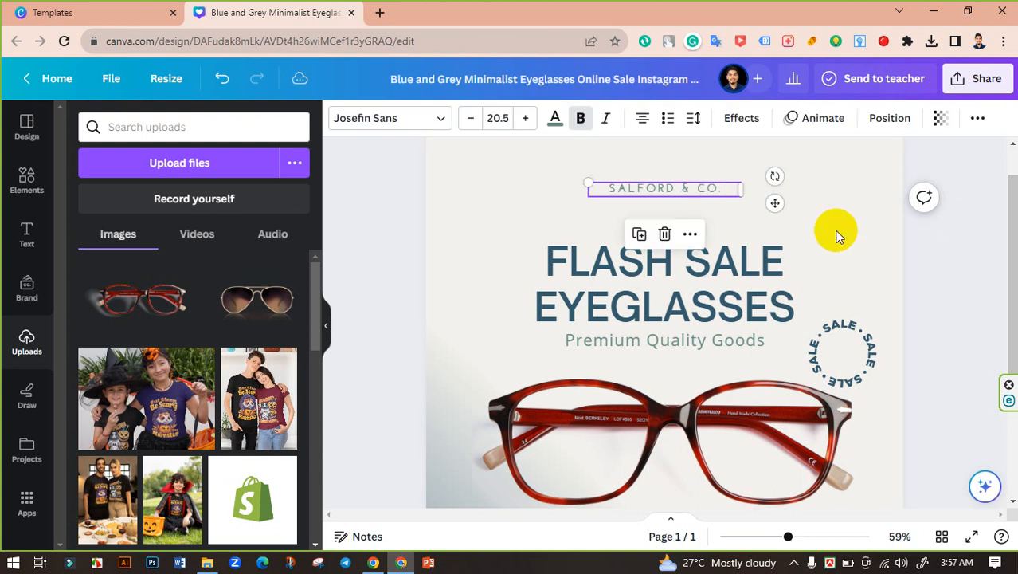
pyautogui.scroll(1, 840, 234)
pyautogui.press('Delete')
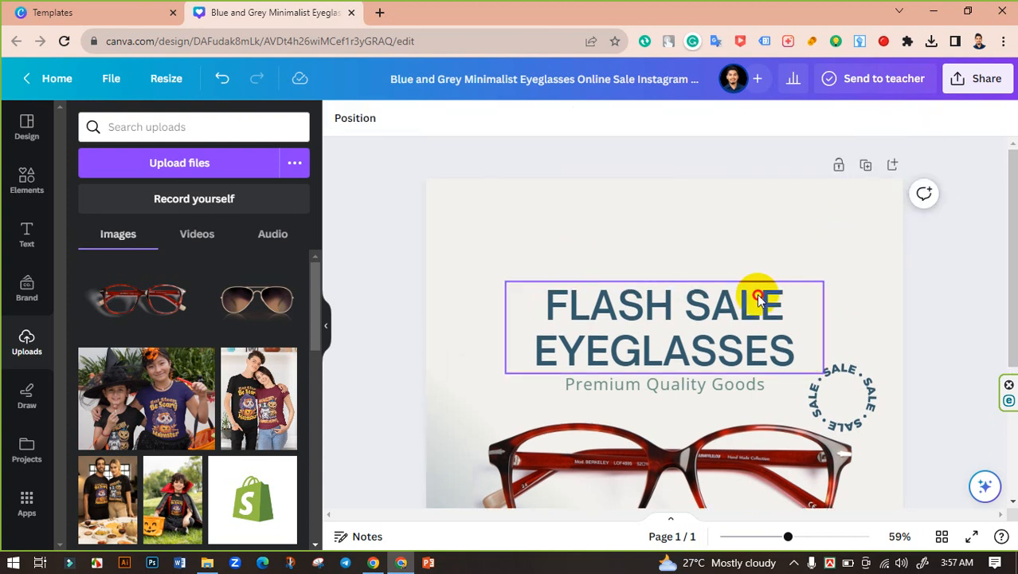
# Move the FLASH SALE EYEGLASSES headline and its subtitle up together, nearer the top edge of the page
pyautogui.click(759, 298)
pyautogui.keyDown('shift'); pyautogui.click(730, 383); pyautogui.keyUp('shift')
pyautogui.moveTo(734, 330); pyautogui.dragTo(745, 299)
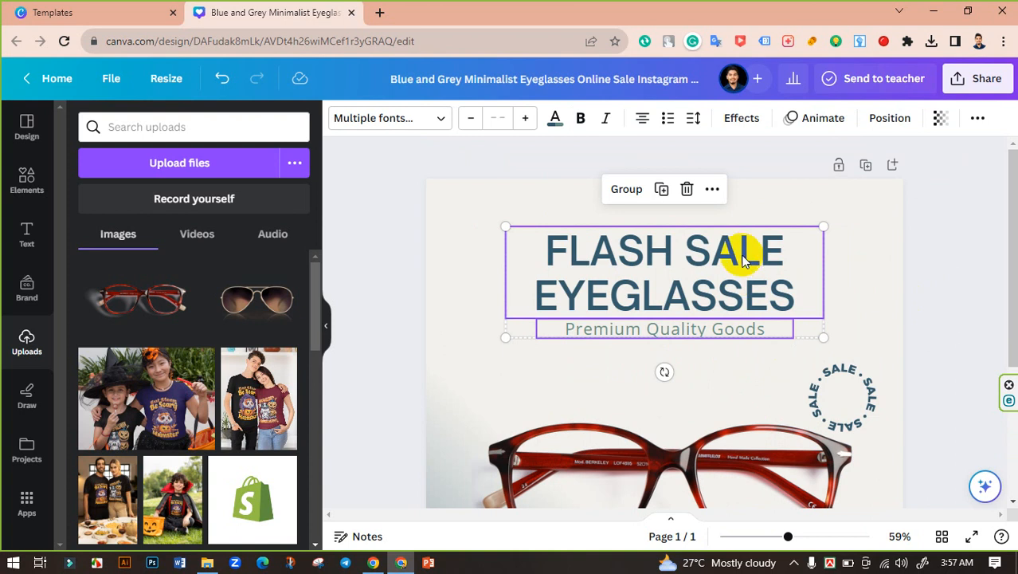
pyautogui.moveTo(742, 259)
pyautogui.mouseDown()
pyautogui.moveTo(746, 278)
pyautogui.moveTo(746, 246)
pyautogui.mouseUp()
pyautogui.click(960, 288)
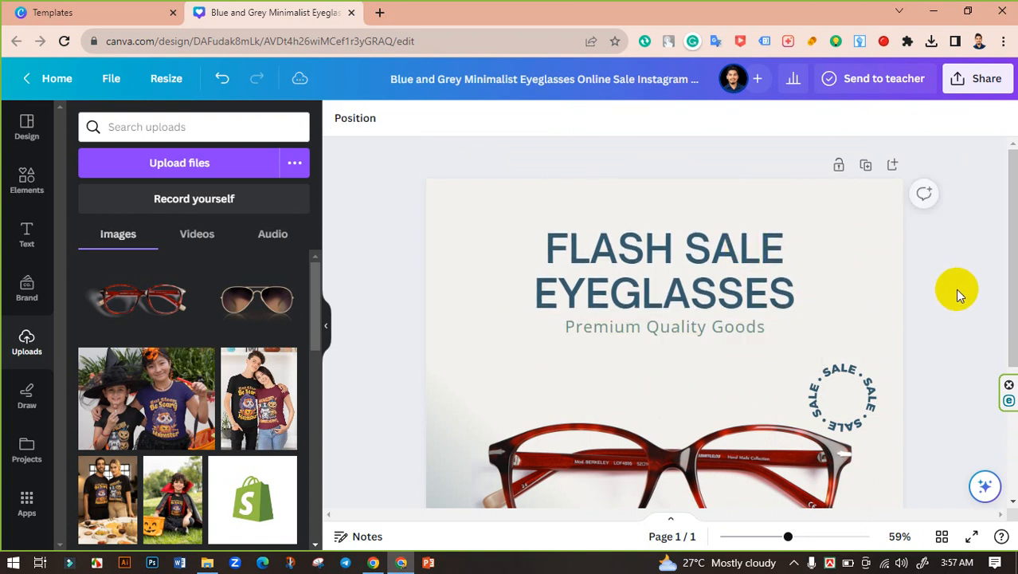
# Move the red eyeglasses image and the SALE badge up together so they sit closer to the subtitle
pyautogui.scroll(-3, 959, 288)
pyautogui.click(791, 284)
pyautogui.keyDown('shift'); pyautogui.click(817, 243); pyautogui.keyUp('shift')
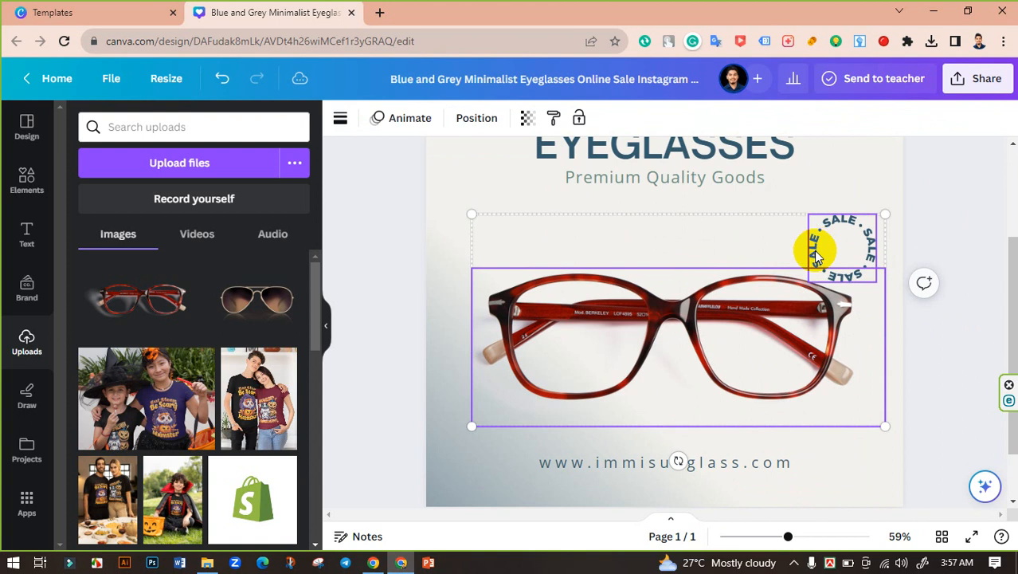
pyautogui.moveTo(774, 261); pyautogui.dragTo(776, 227)
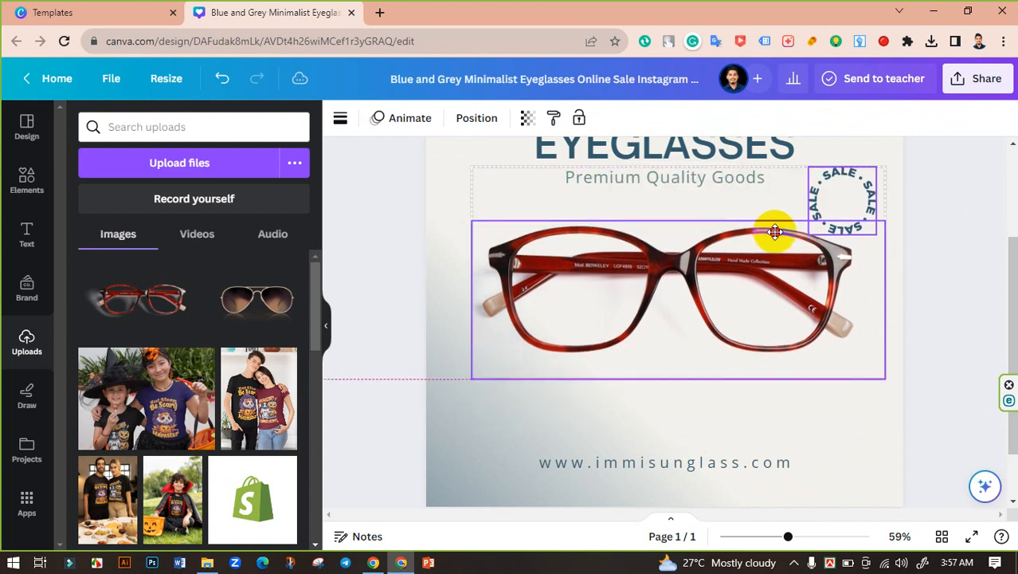
pyautogui.click(928, 297)
pyautogui.scroll(2, 928, 297)
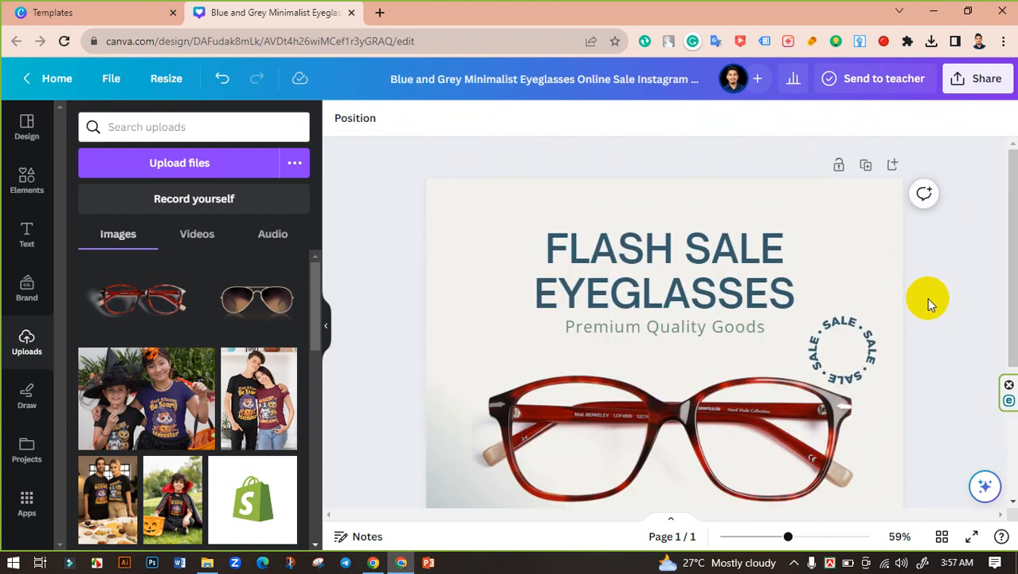
# Search the elements for "shop now" and show all matching graphics
pyautogui.scroll(-1, 928, 297)
pyautogui.moveTo(788, 542)
pyautogui.mouseDown()
pyautogui.moveTo(768, 537)
pyautogui.moveTo(781, 533)
pyautogui.mouseUp()
pyautogui.scroll(-3, 866, 419)
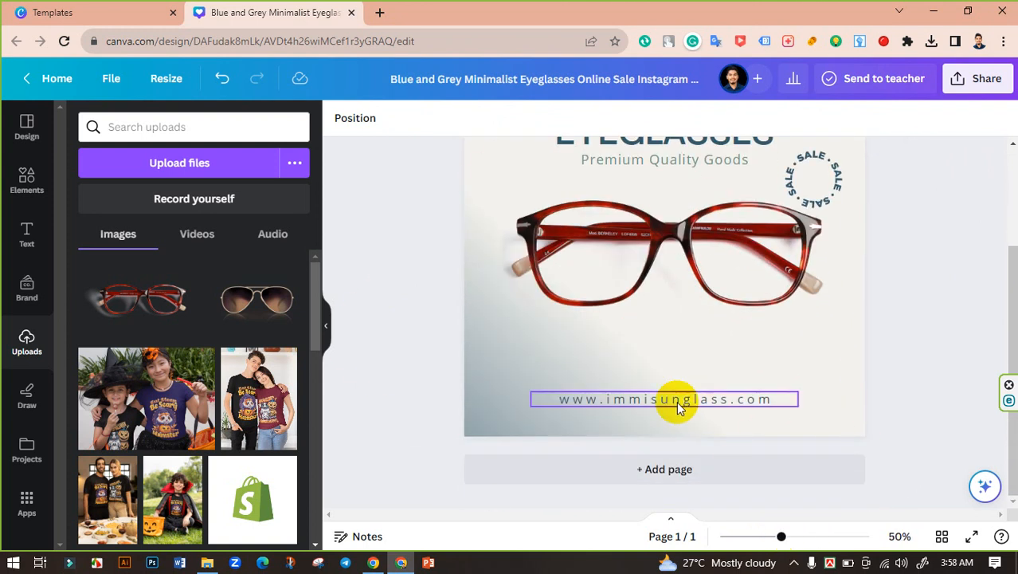
pyautogui.click(24, 180)
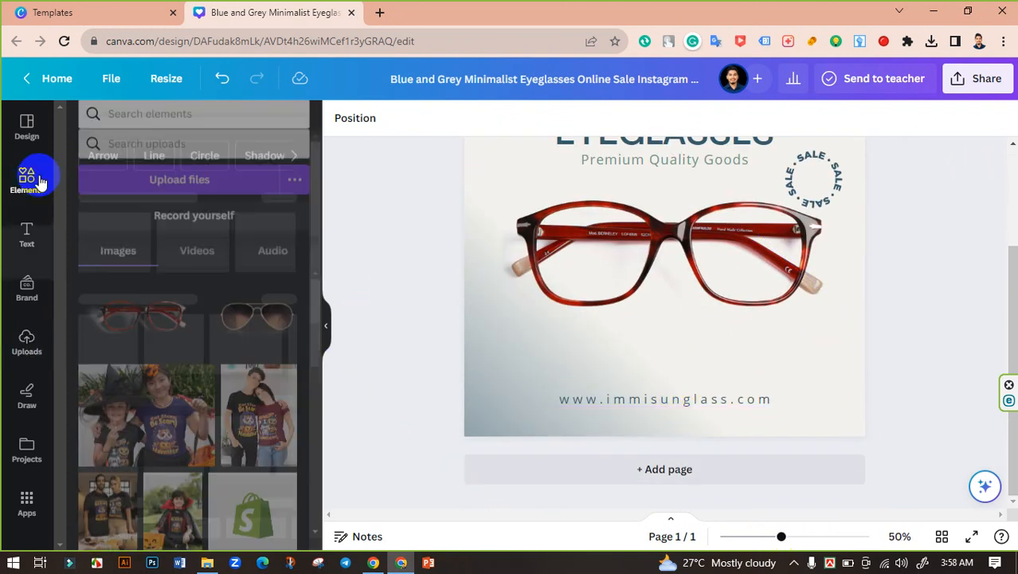
pyautogui.click(111, 126)
pyautogui.write('shop')
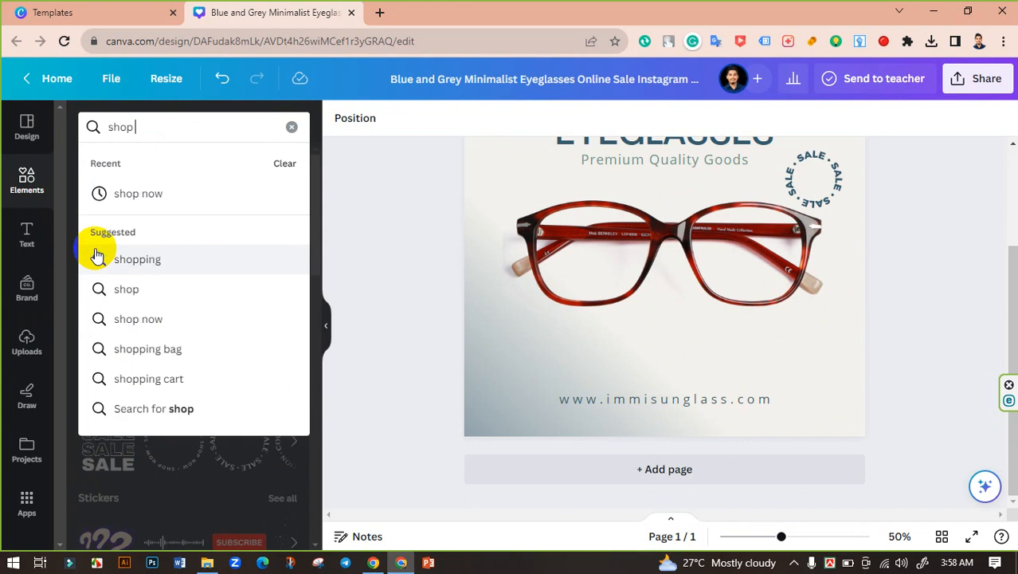
pyautogui.write(' now')
pyautogui.press('Return')
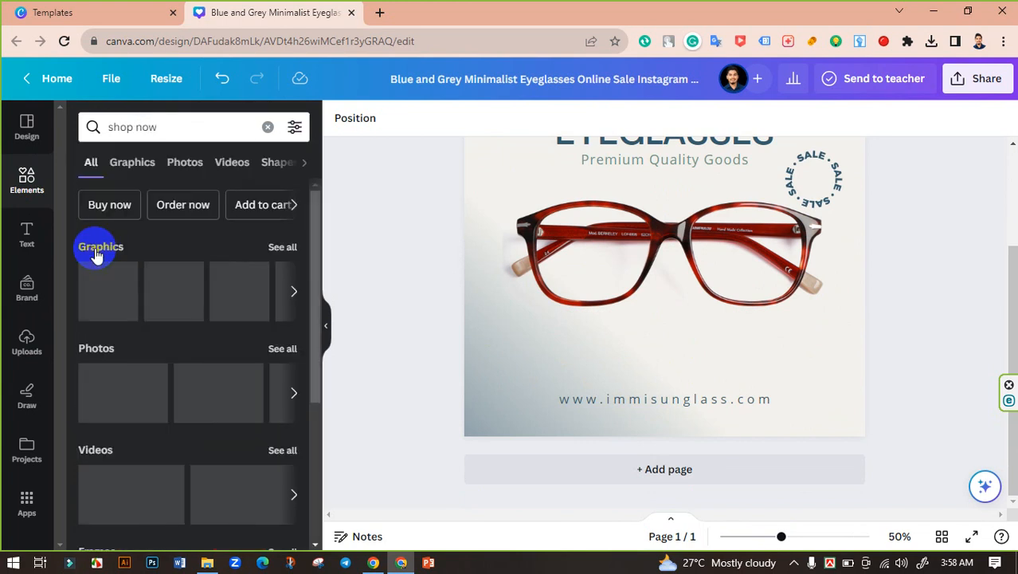
pyautogui.click(280, 247)
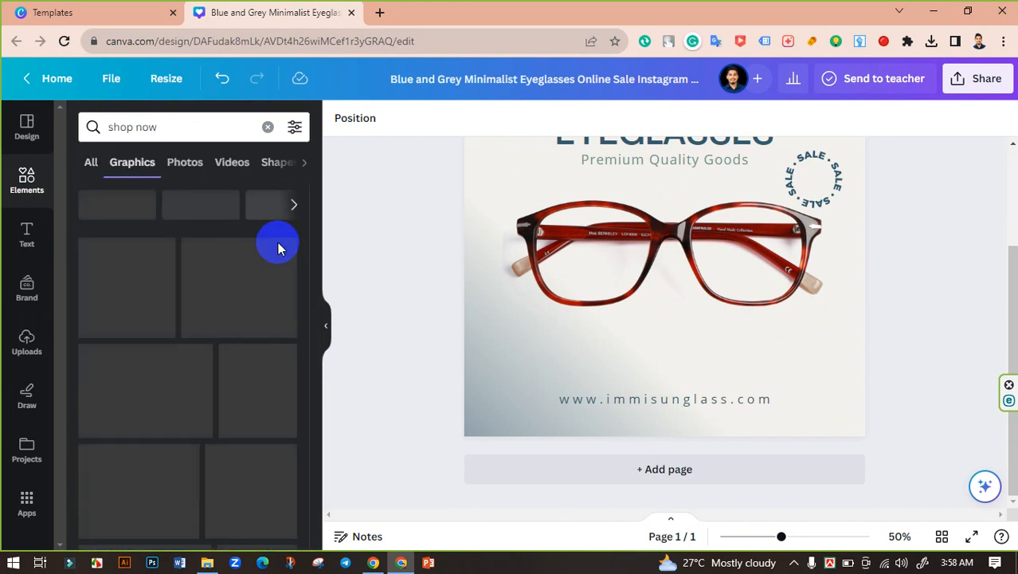
# Add the red rounded SHOP NOW button graphic, shrink it, and place it just above the website address
pyautogui.scroll(-1, 160, 339)
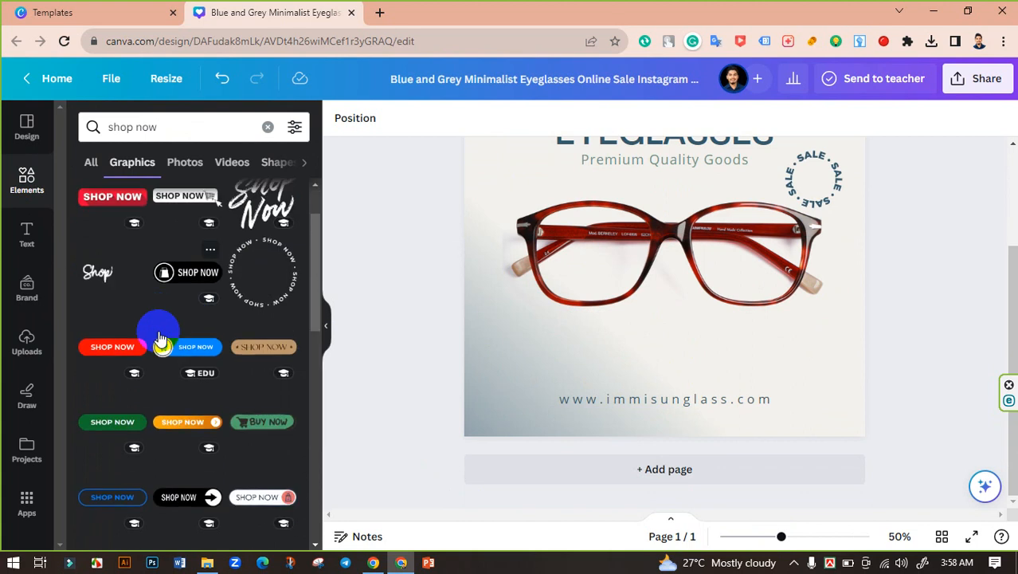
pyautogui.click(116, 348)
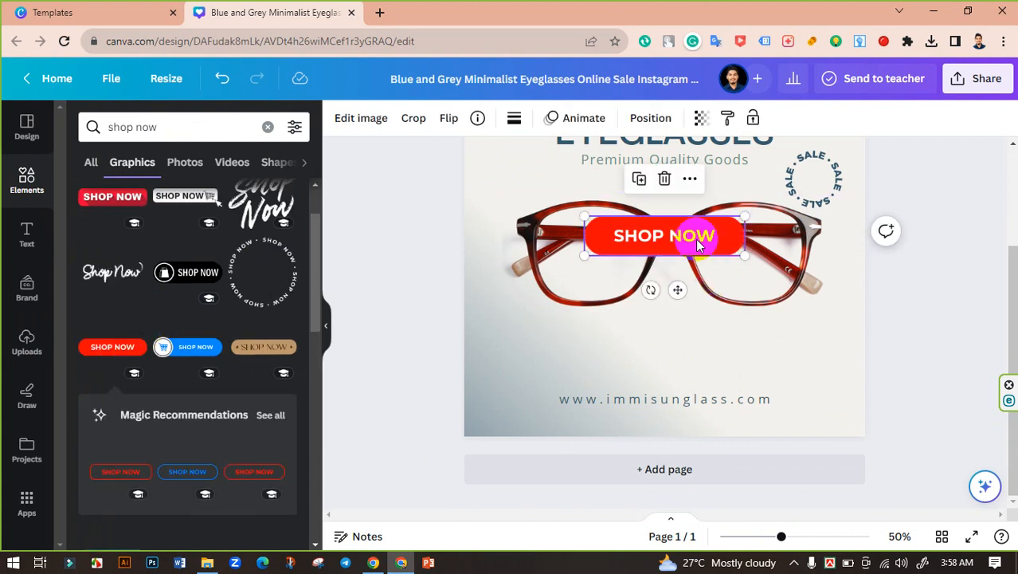
pyautogui.moveTo(691, 237); pyautogui.dragTo(701, 341)
pyautogui.moveTo(754, 371); pyautogui.dragTo(695, 370)
# Recolour the SHOP NOW button's red fill to the medium grey from the default solid colors
pyautogui.click(510, 119)
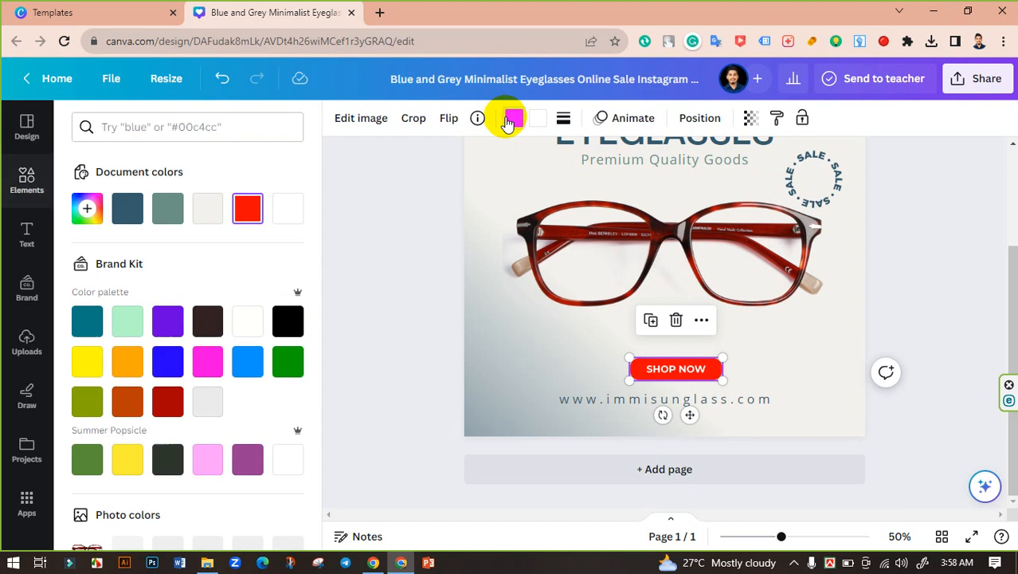
pyautogui.scroll(-2, 227, 334)
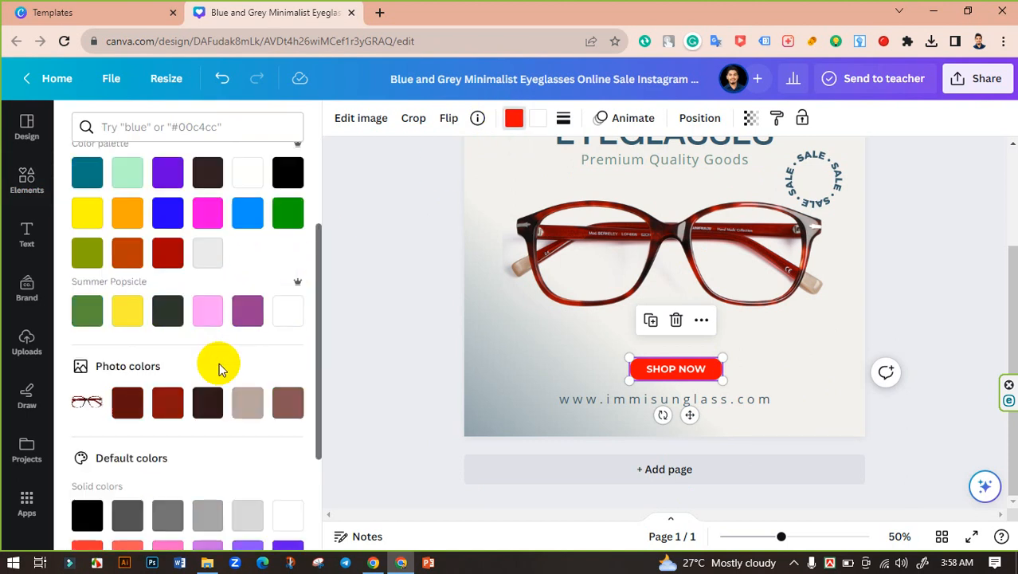
pyautogui.click(244, 408)
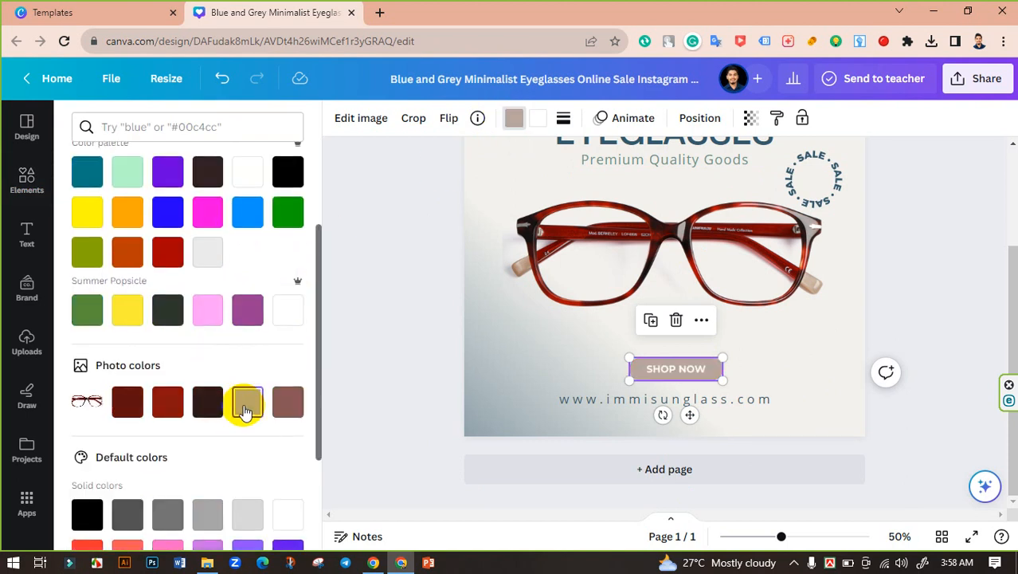
pyautogui.scroll(-1, 247, 414)
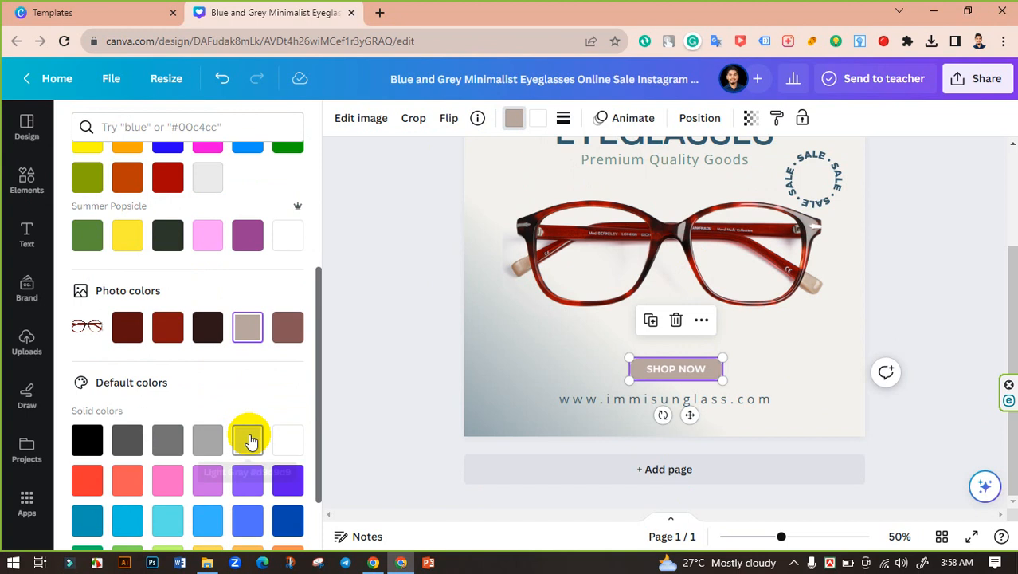
pyautogui.click(251, 440)
pyautogui.click(217, 439)
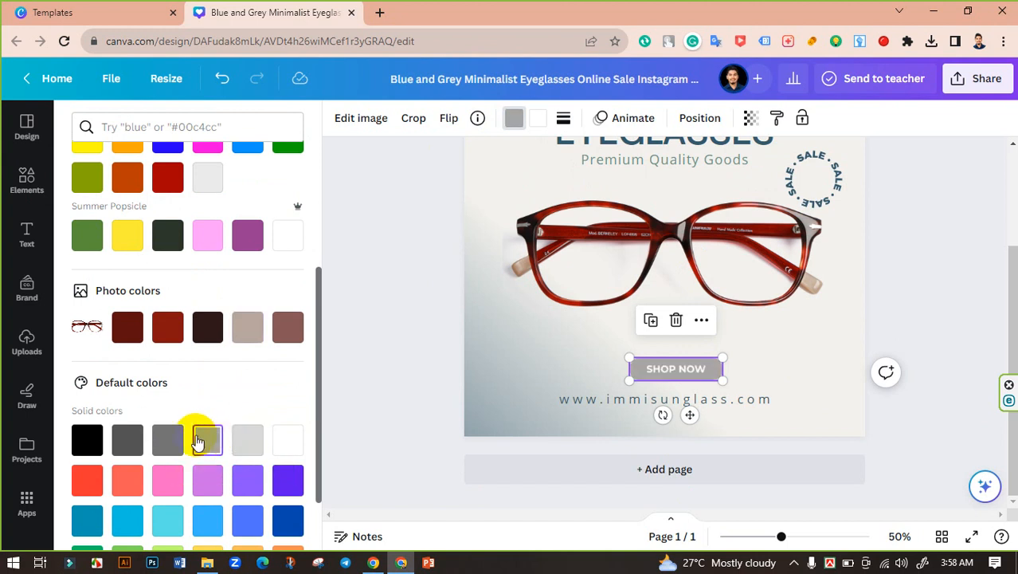
pyautogui.click(390, 298)
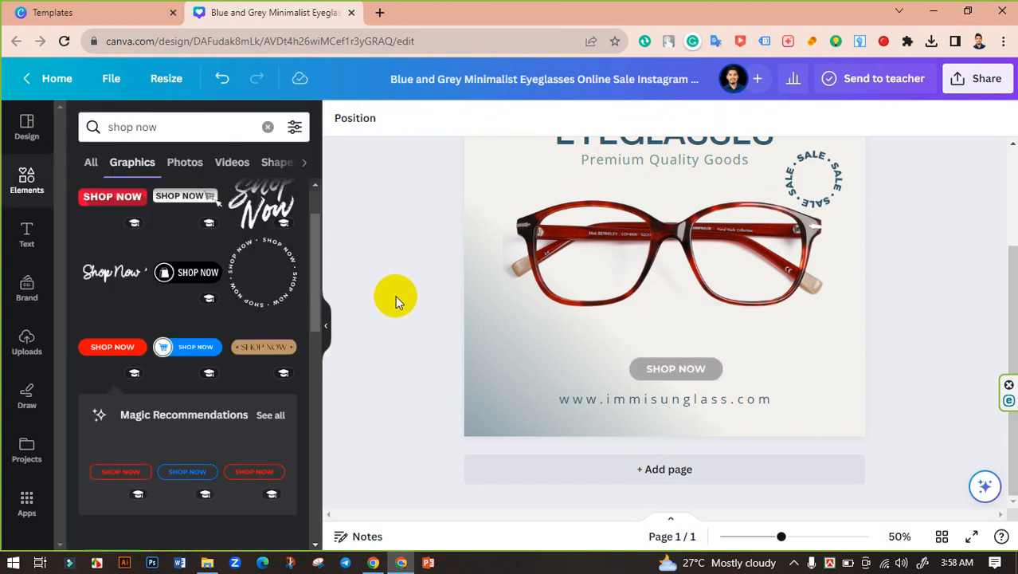
# Recolour the SHOP NOW button's grey fill to the muted green from the document colors
pyautogui.scroll(3, 397, 300)
pyautogui.scroll(-3, 396, 300)
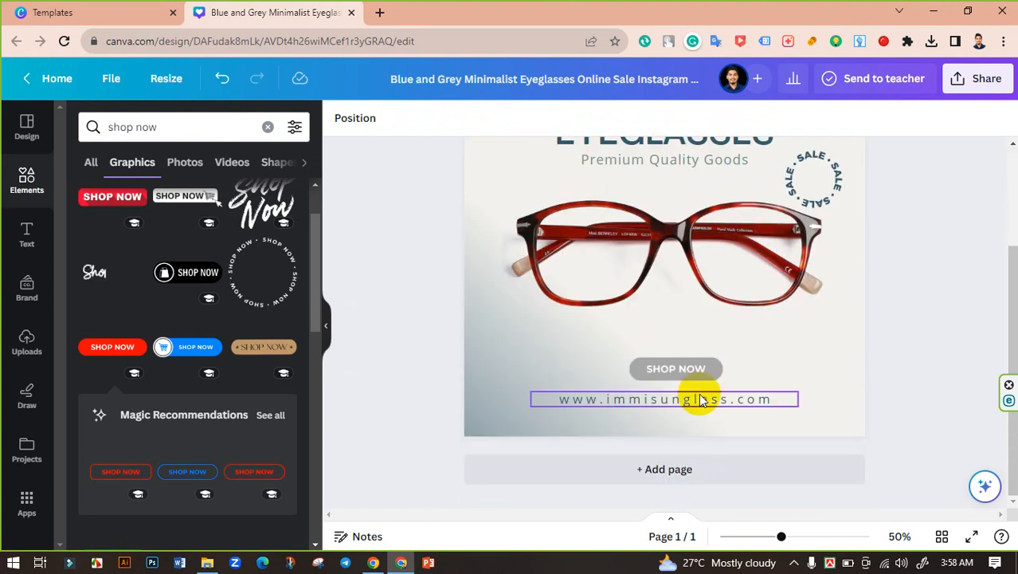
pyautogui.click(700, 400)
pyautogui.click(716, 368)
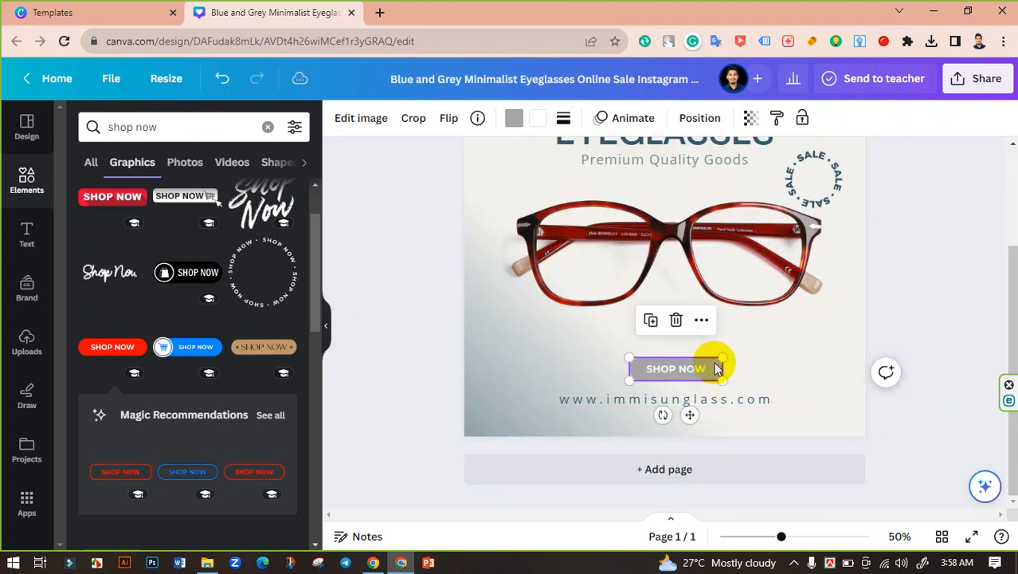
pyautogui.click(514, 118)
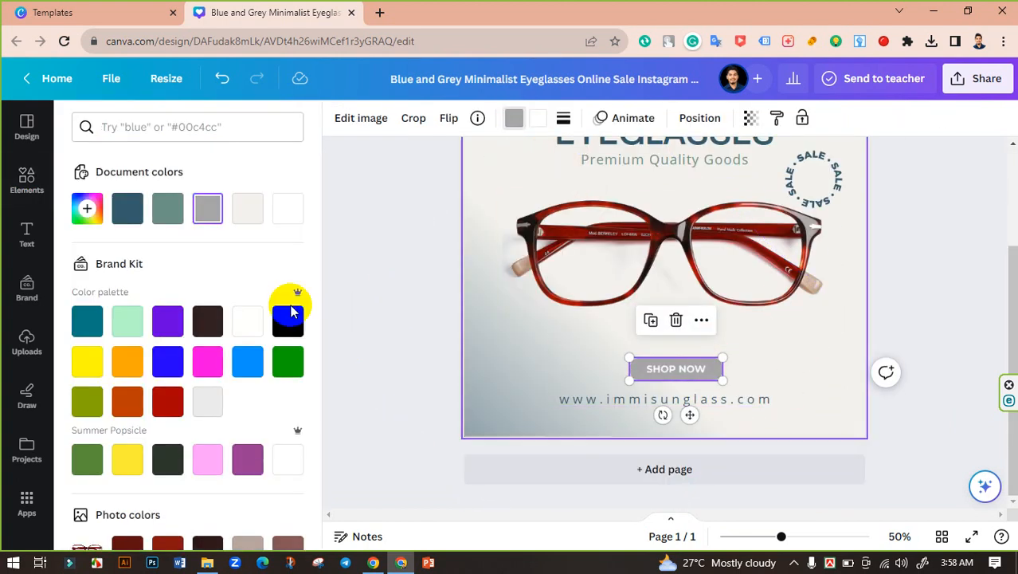
pyautogui.click(168, 215)
pyautogui.click(413, 280)
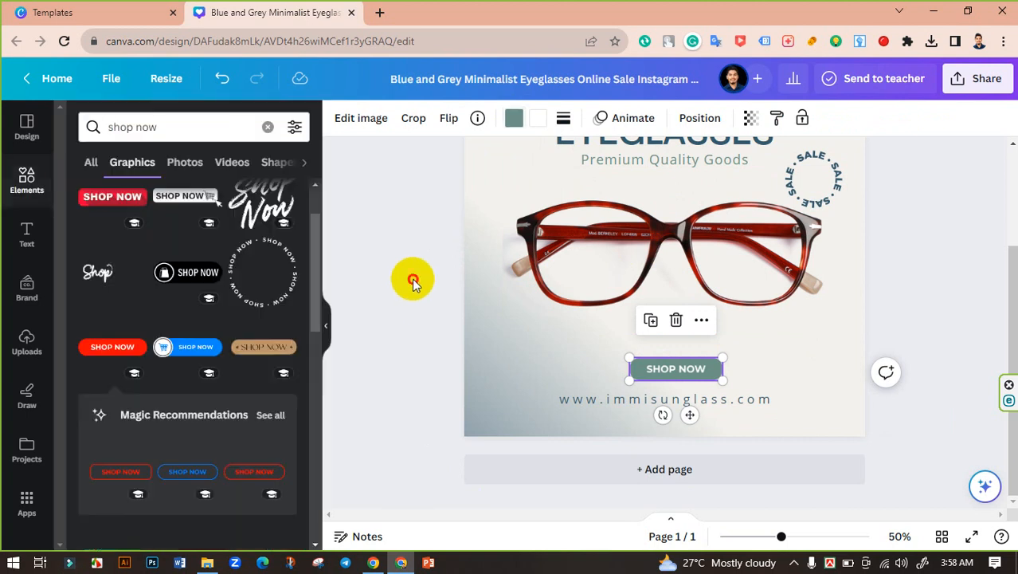
# Adjust the red eyeglasses image so it sits evenly spaced between the subtitle and the SHOP NOW button
pyautogui.scroll(3, 415, 276)
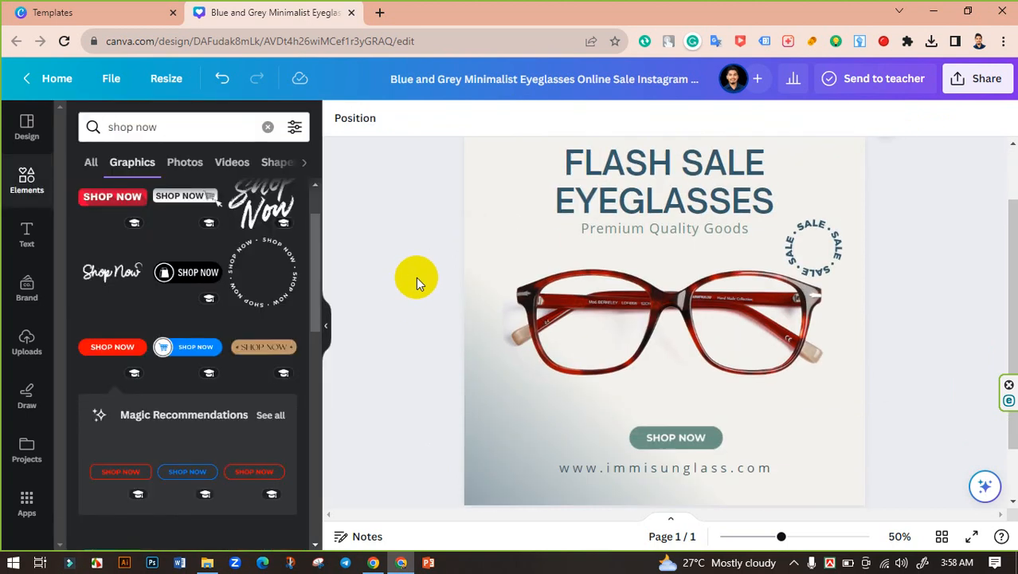
pyautogui.click(643, 304)
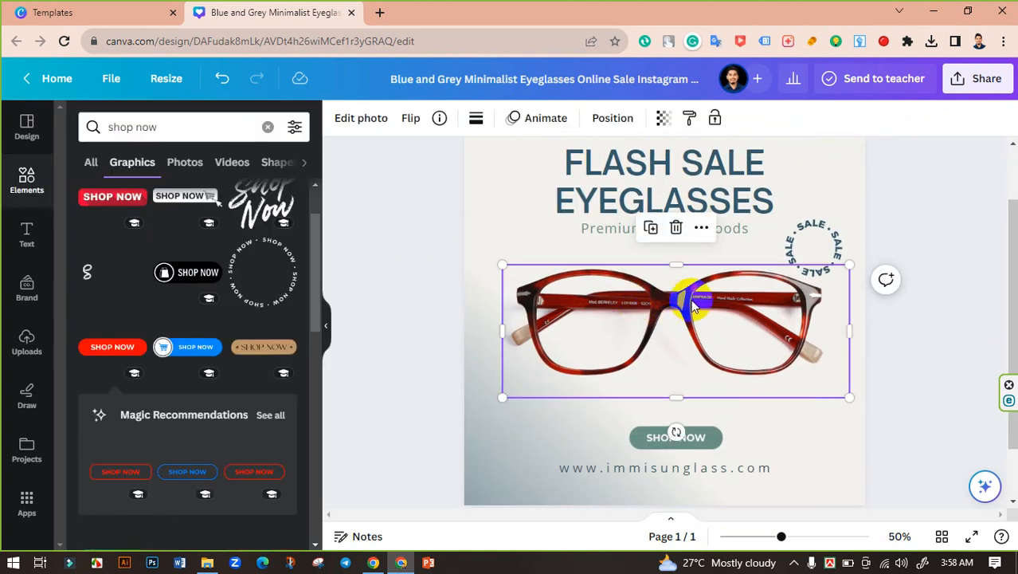
pyautogui.moveTo(690, 299); pyautogui.dragTo(688, 302)
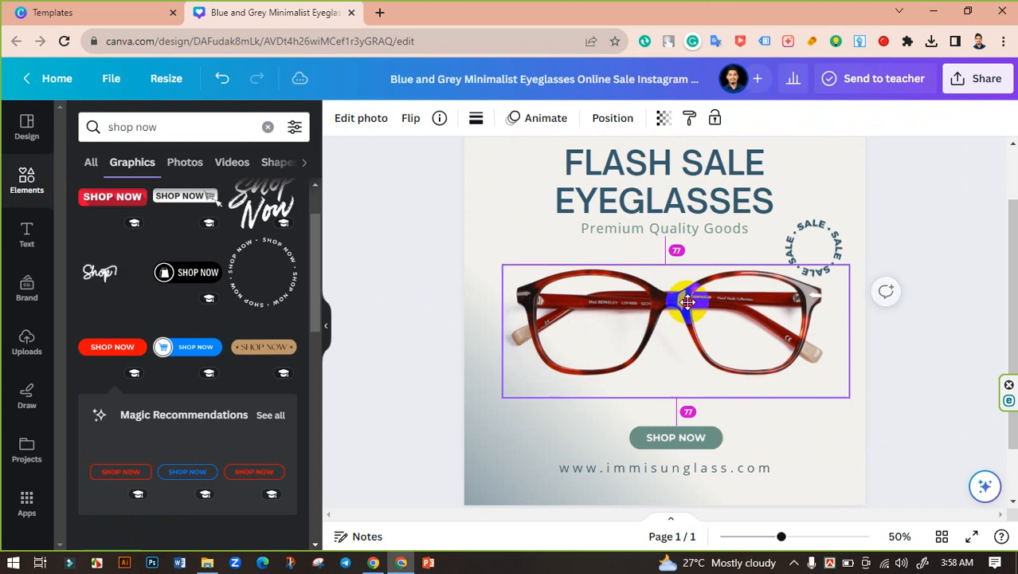
pyautogui.click(917, 307)
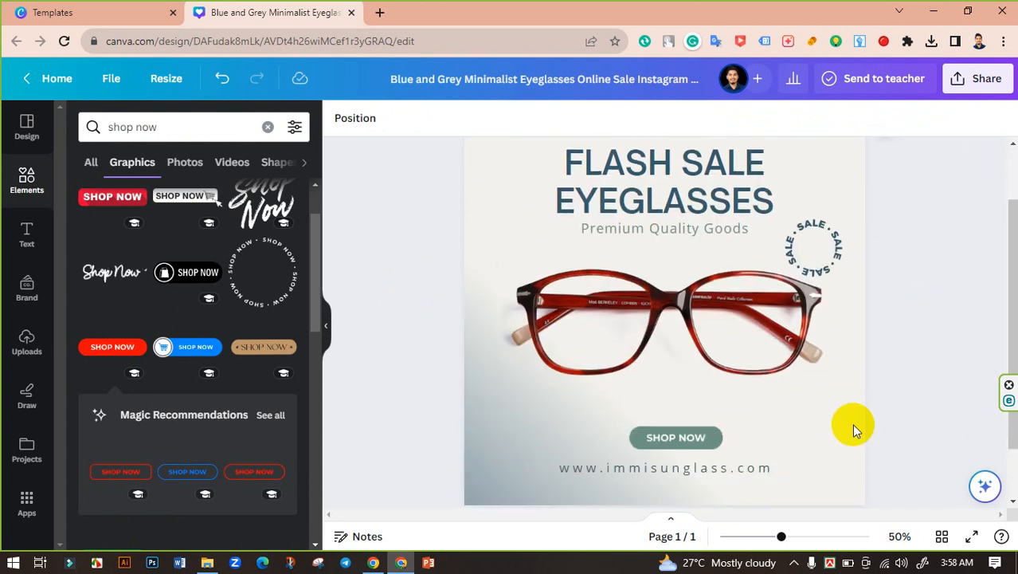
# Search the elements for "texture" and show all matching photos
pyautogui.moveTo(780, 536); pyautogui.dragTo(772, 536)
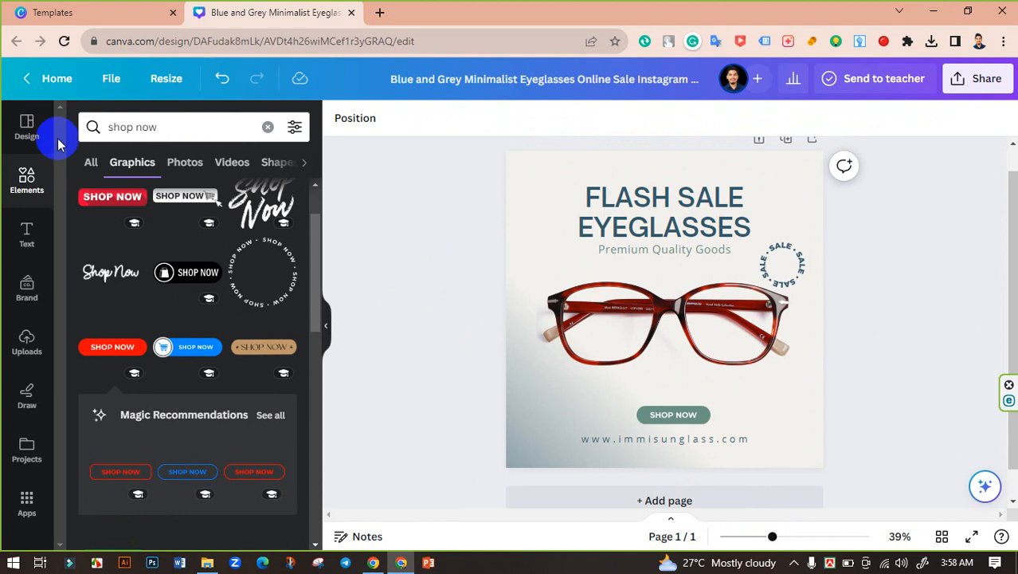
pyautogui.click(26, 182)
pyautogui.click(191, 127)
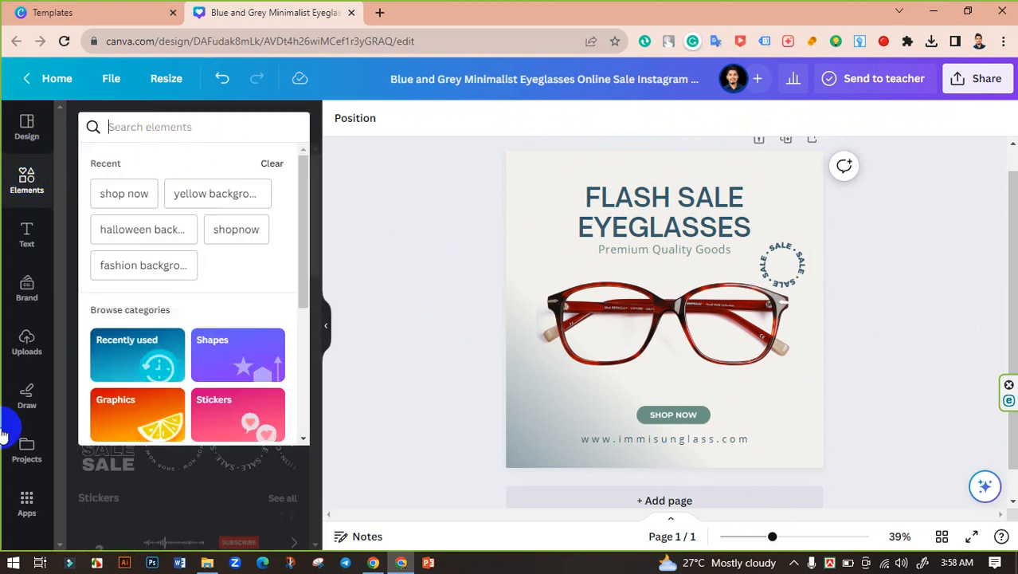
pyautogui.write('t')
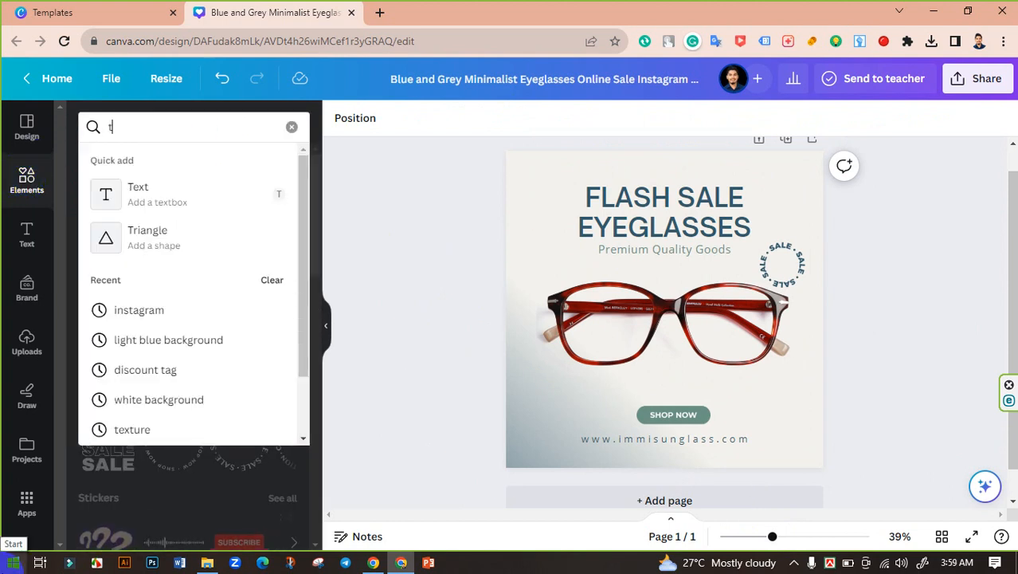
pyautogui.write('exture')
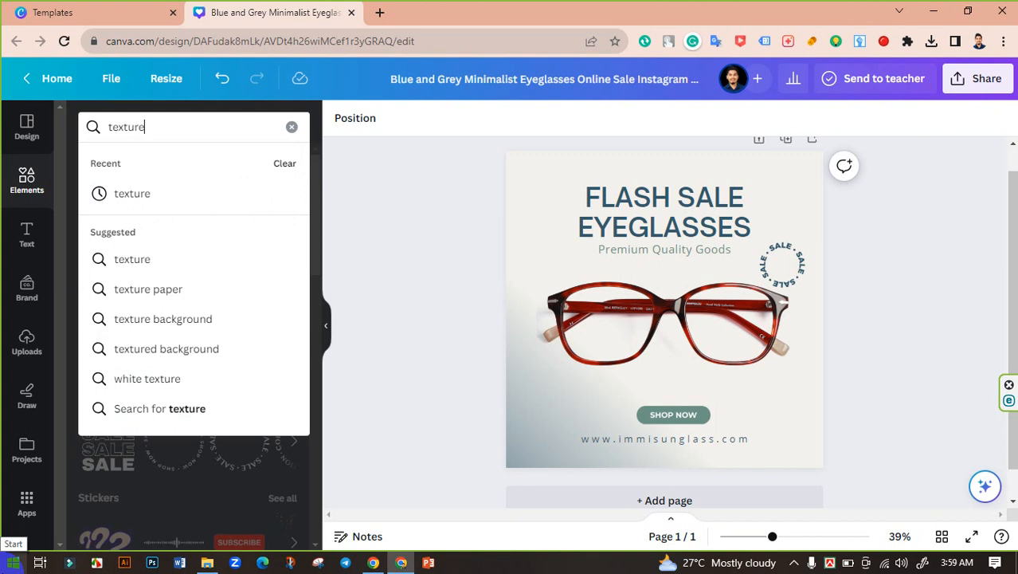
pyautogui.press('Return')
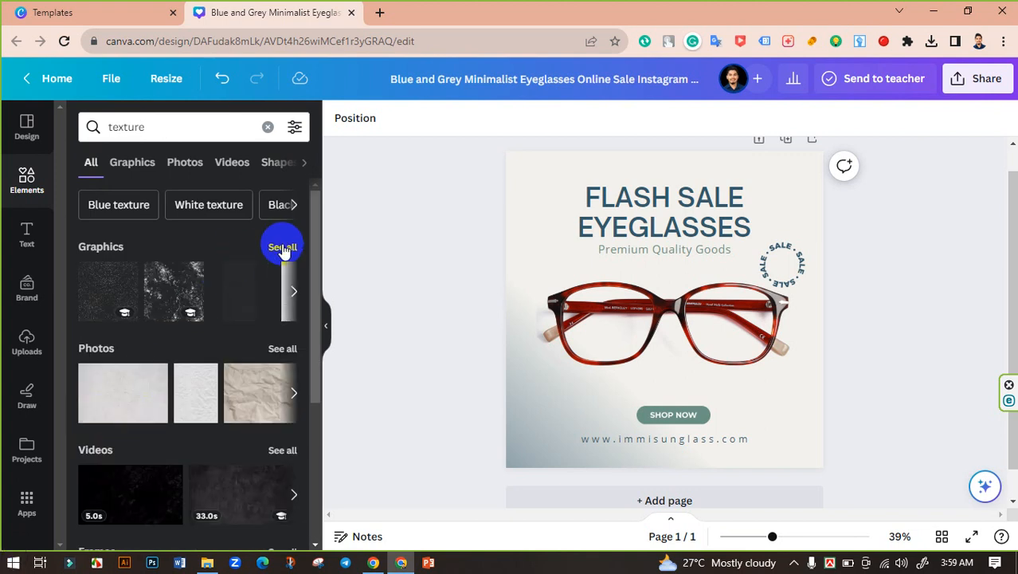
pyautogui.click(281, 348)
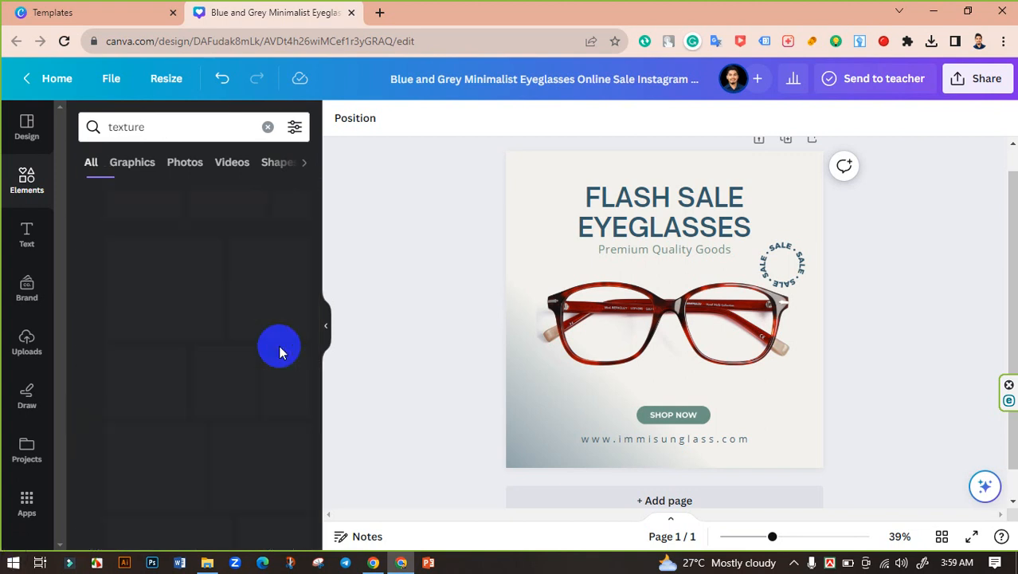
# Add the white crumpled fabric photo, enlarge it to cover the whole page, and place it behind the text, eyeglasses and button
pyautogui.scroll(-5, 205, 398)
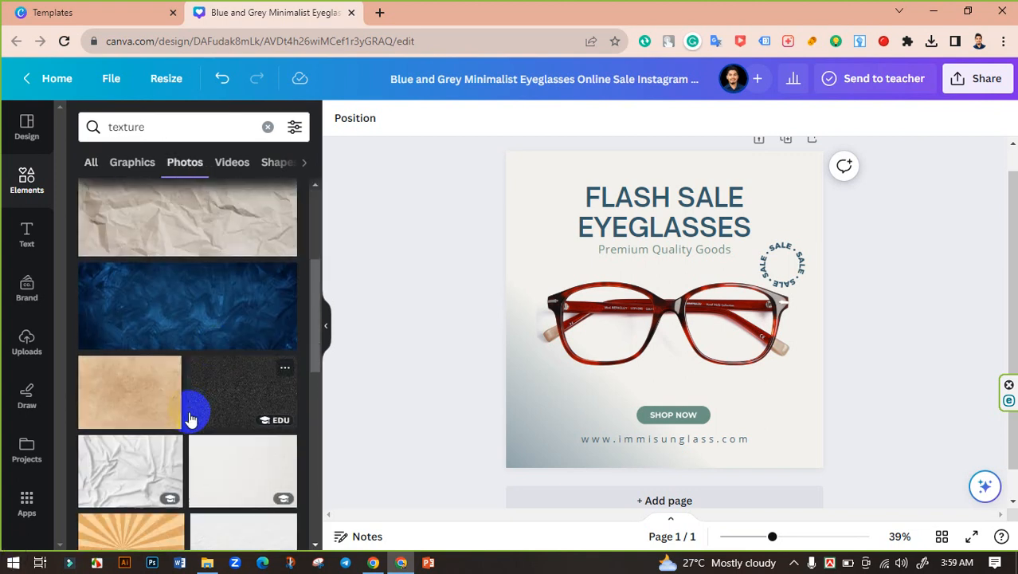
pyautogui.scroll(-5, 193, 416)
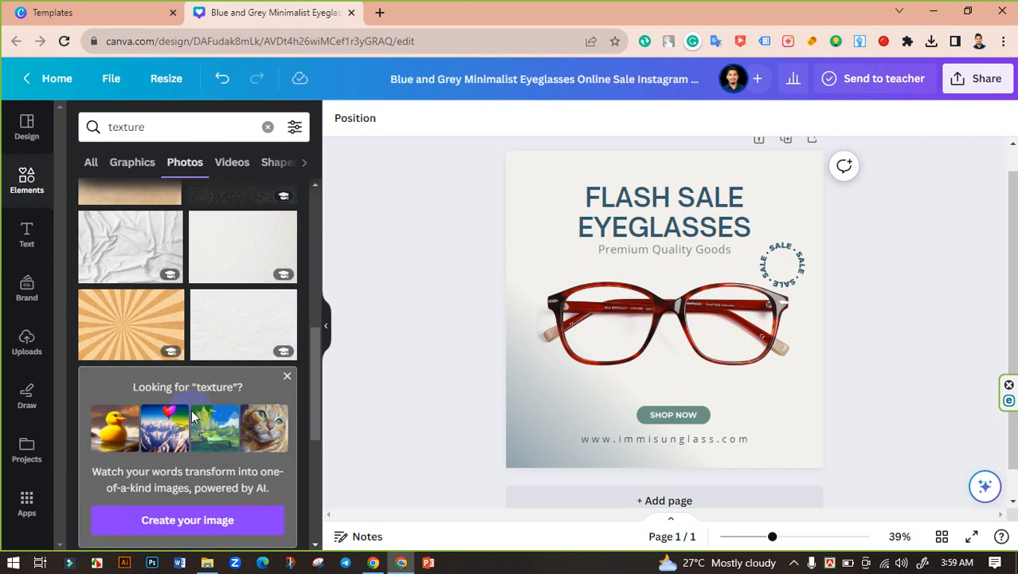
pyautogui.scroll(5, 193, 416)
pyautogui.click(132, 327)
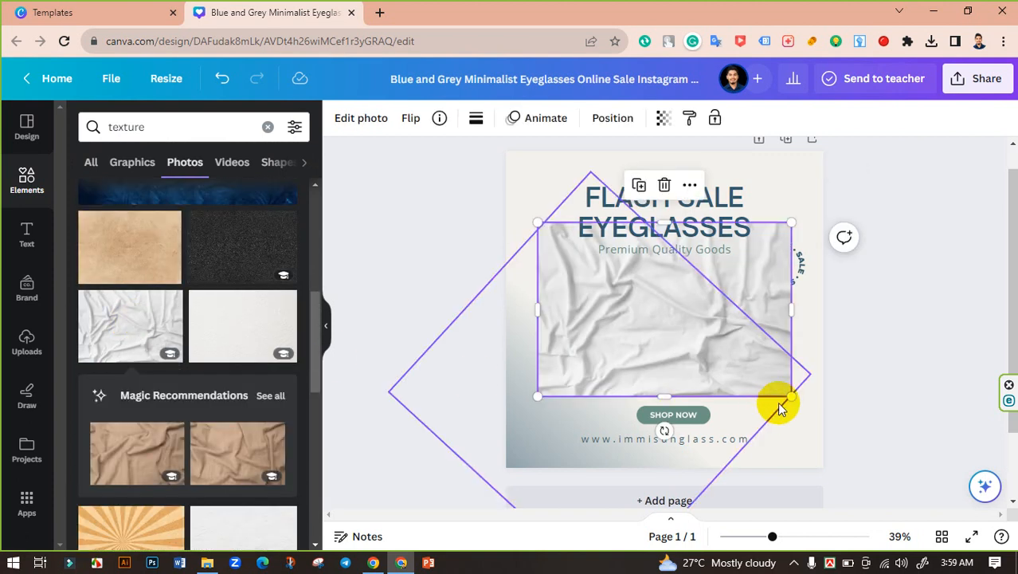
pyautogui.moveTo(795, 401); pyautogui.dragTo(890, 526)
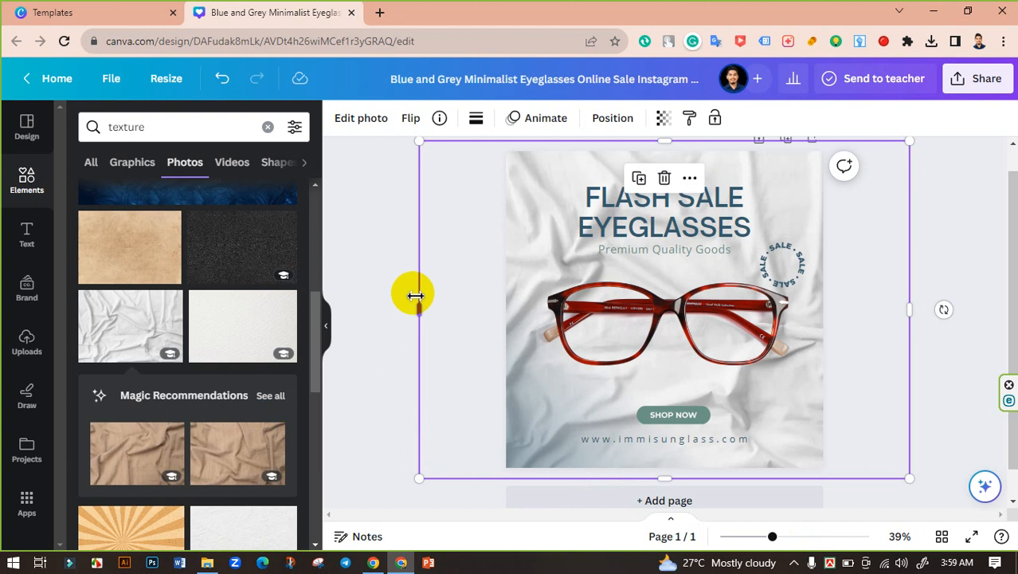
pyautogui.click(398, 278)
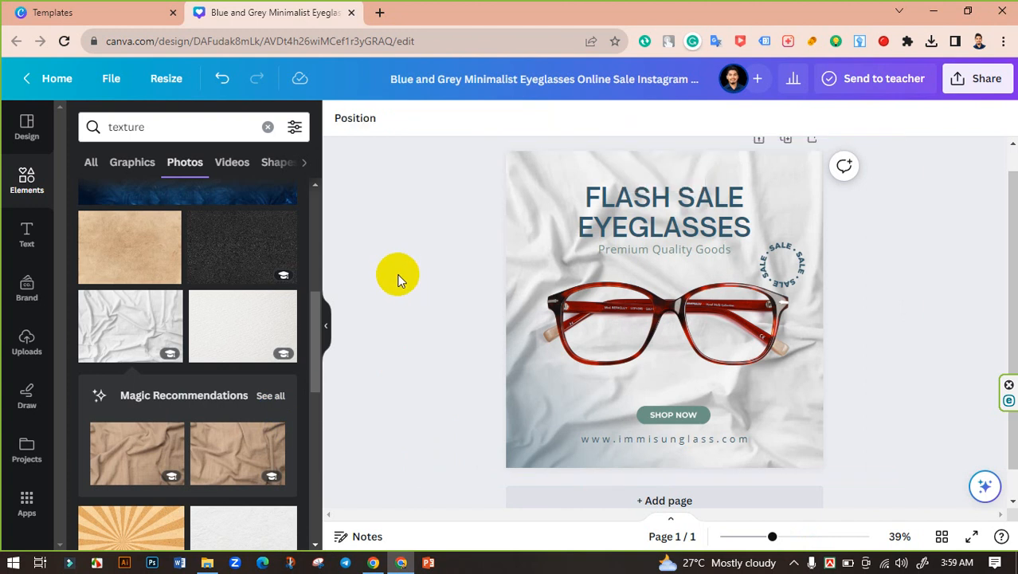
# Try the fabric texture photo's transparency at 70 and settle on 60
pyautogui.click(793, 188)
pyautogui.click(663, 120)
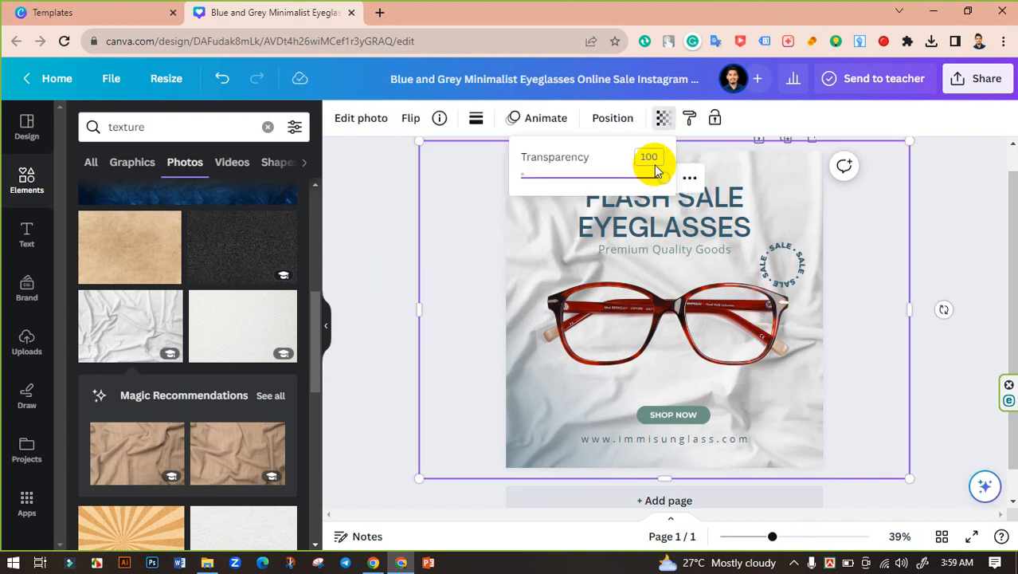
pyautogui.moveTo(648, 157); pyautogui.dragTo(602, 159)
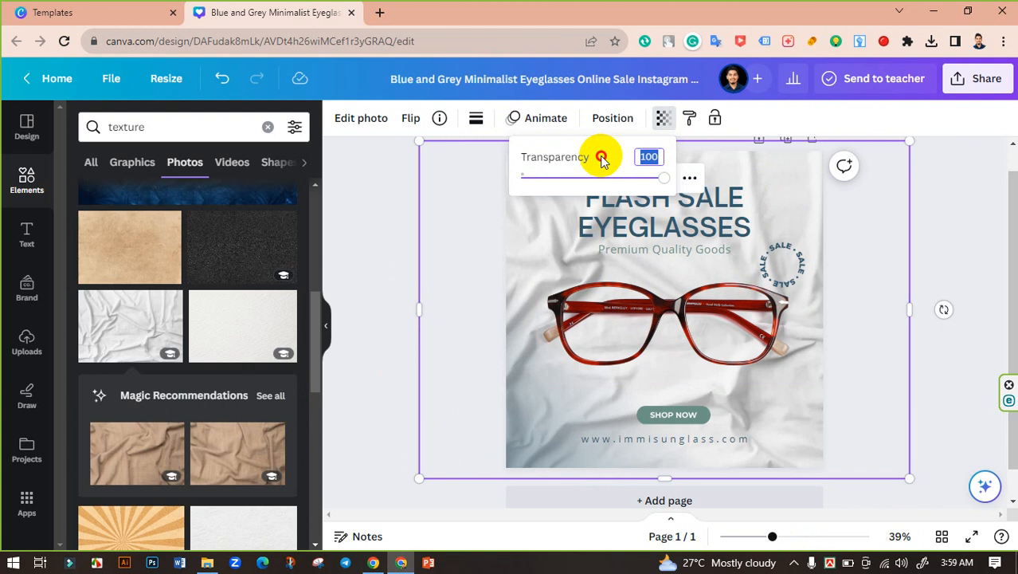
pyautogui.write('70')
pyautogui.press('Return')
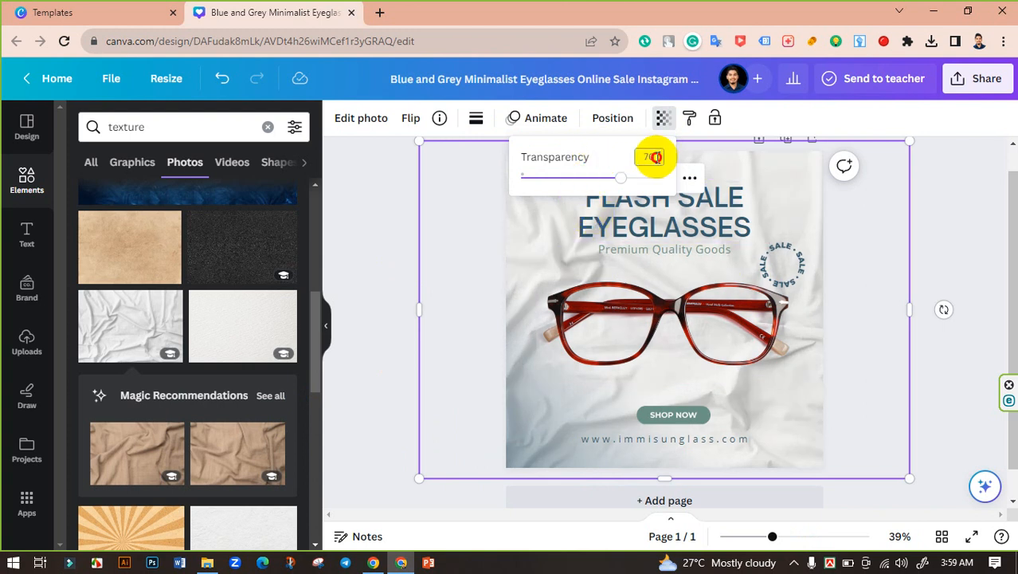
pyautogui.click(652, 156)
pyautogui.moveTo(651, 156); pyautogui.dragTo(638, 161)
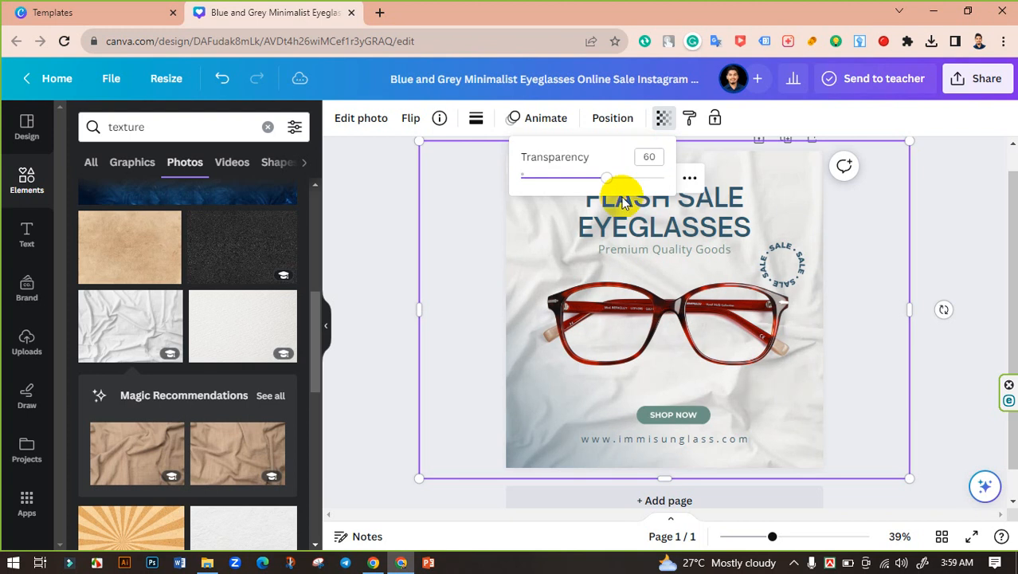
pyautogui.click(393, 216)
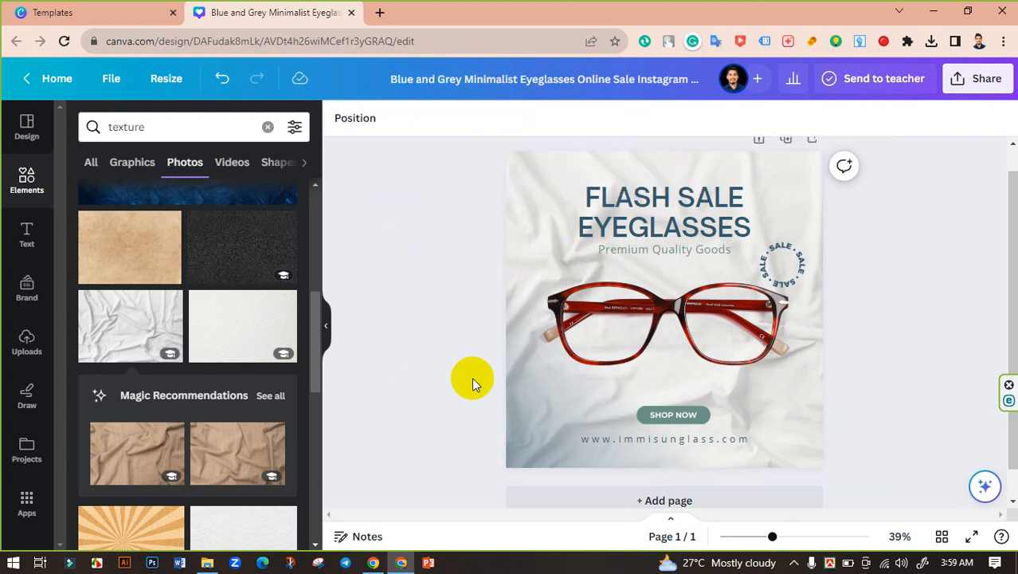
# Hide the elements side panel and review the heading and overall layout of the post
pyautogui.click(326, 325)
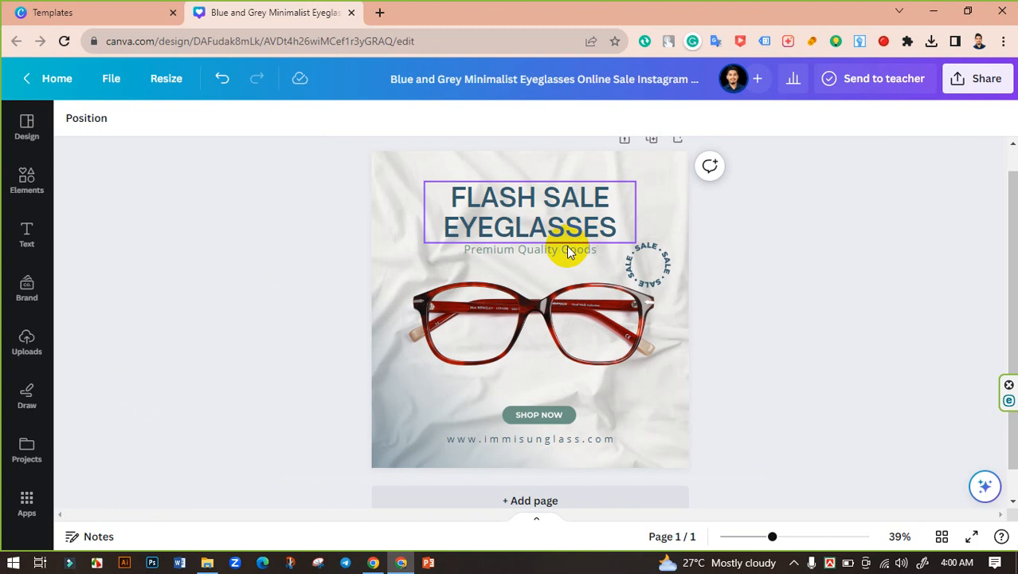
pyautogui.click(555, 221)
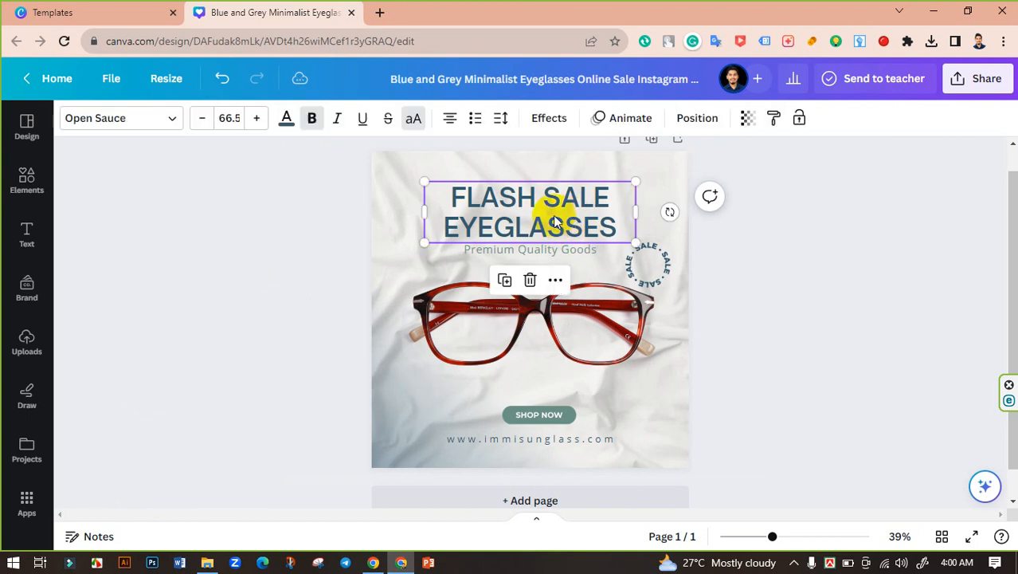
pyautogui.click(553, 210)
pyautogui.click(838, 301)
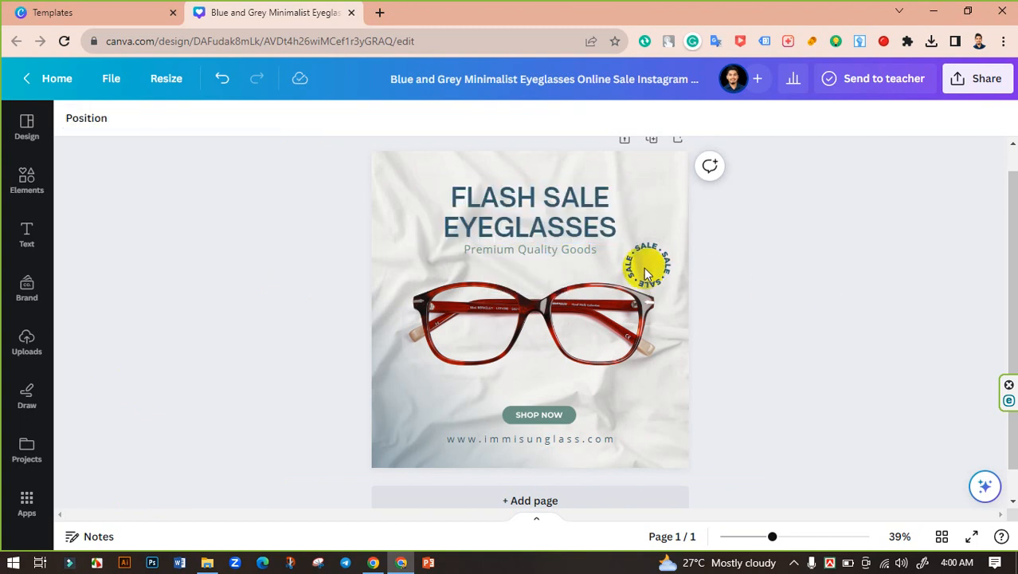
pyautogui.scroll(1, 790, 324)
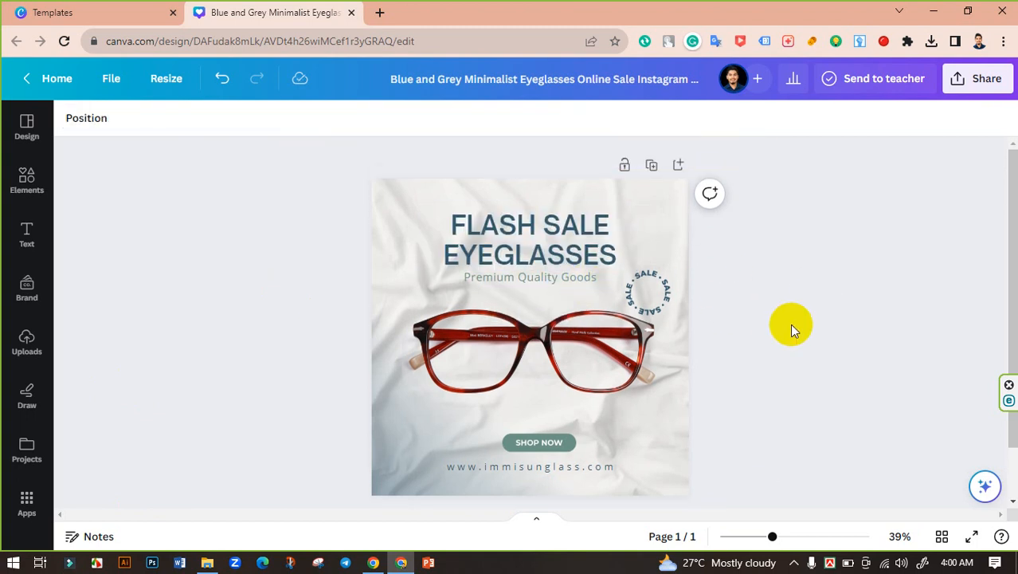
# Rename the design as "SUnglass Post"
pyautogui.click(621, 79)
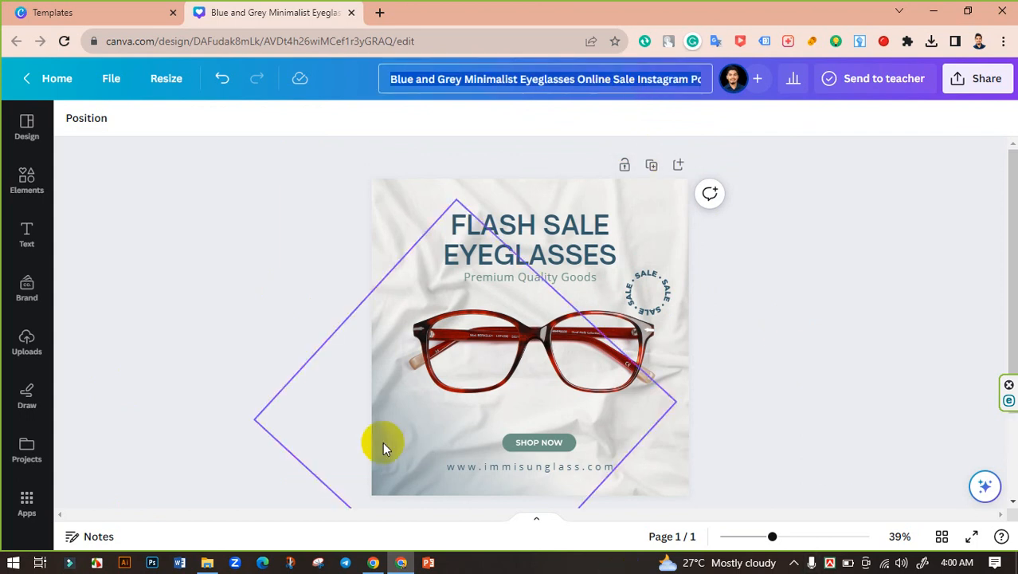
pyautogui.write('SUnglass')
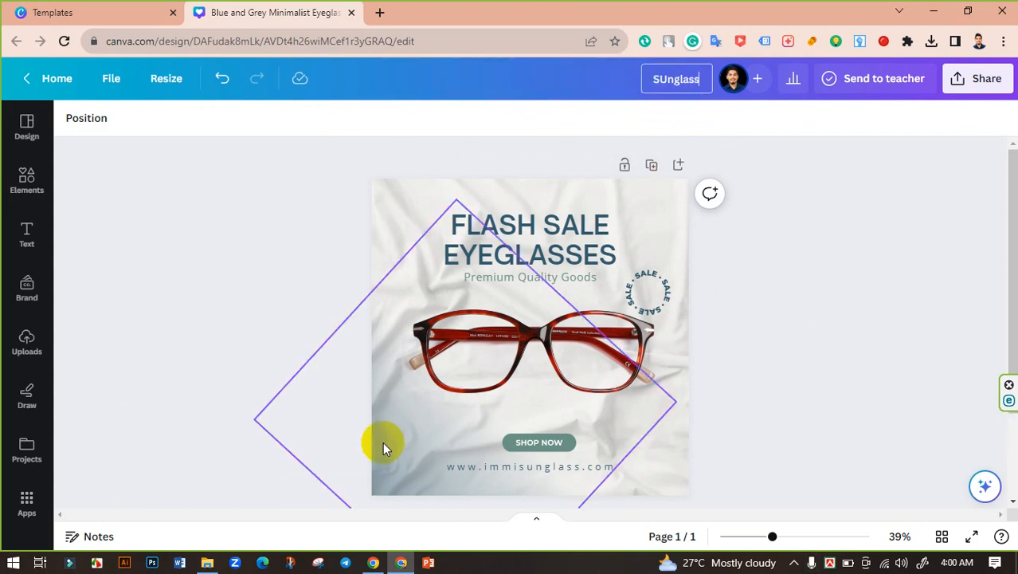
pyautogui.write(' Post')
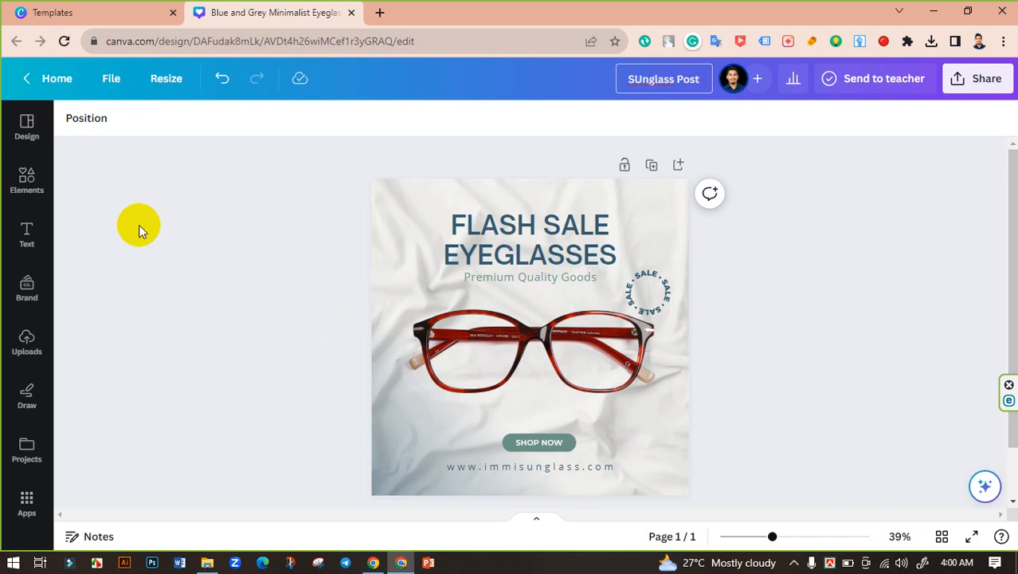
pyautogui.click(883, 221)
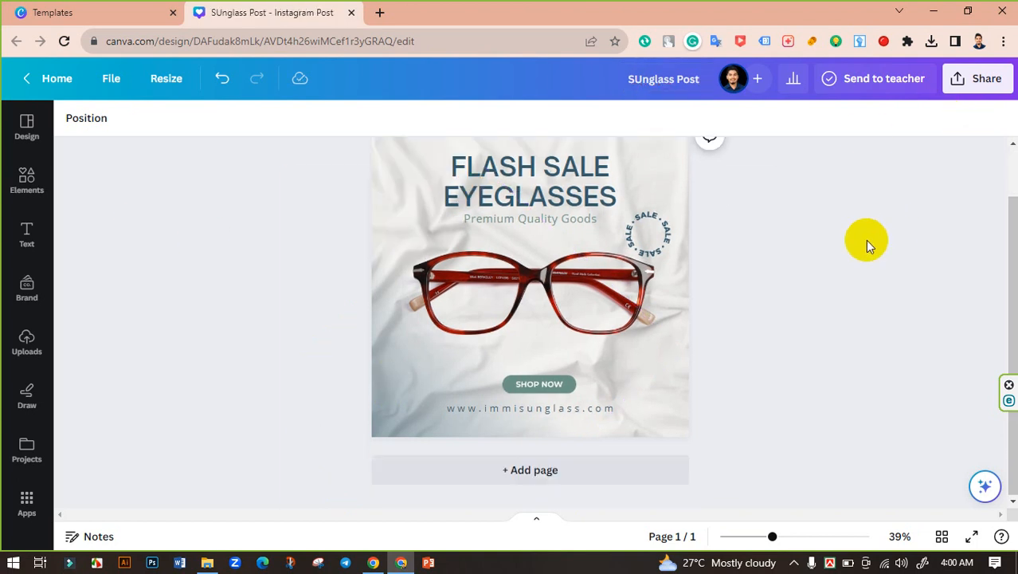
# Download the finished design as a PNG at size 1 (1,080 × 1,080 px)
pyautogui.scroll(-1, 877, 239)
pyautogui.click(962, 89)
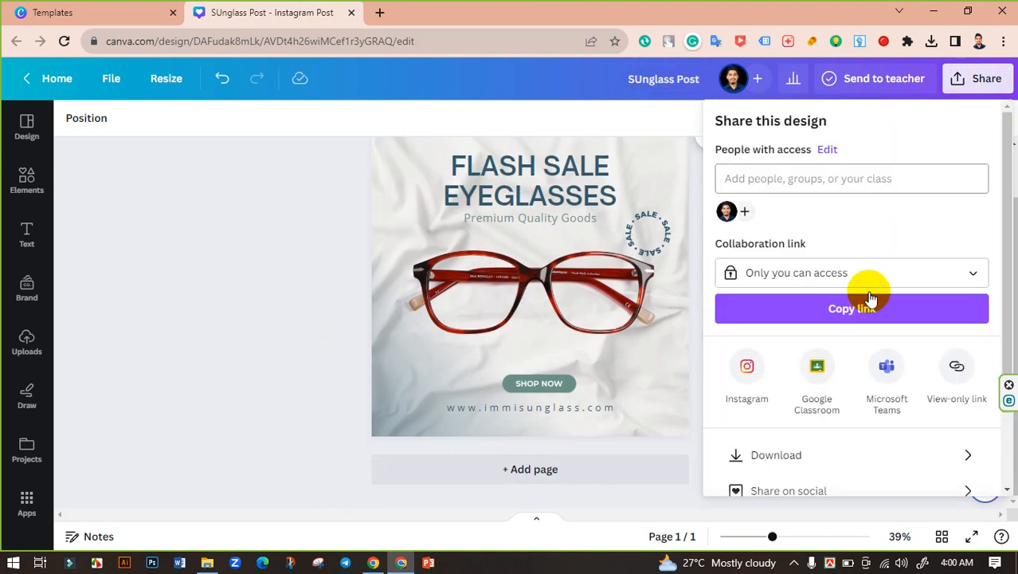
pyautogui.click(792, 455)
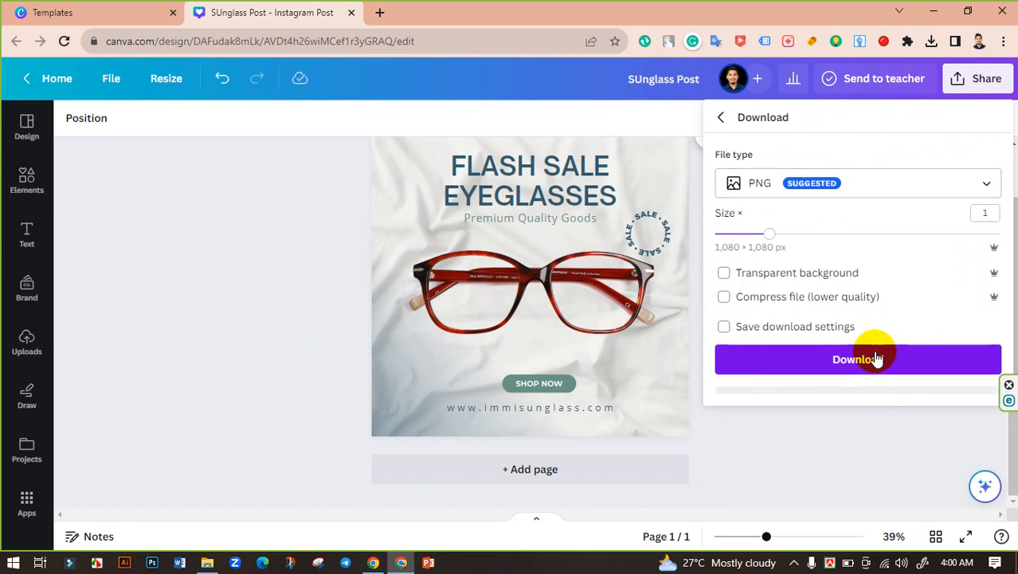
pyautogui.click(877, 358)
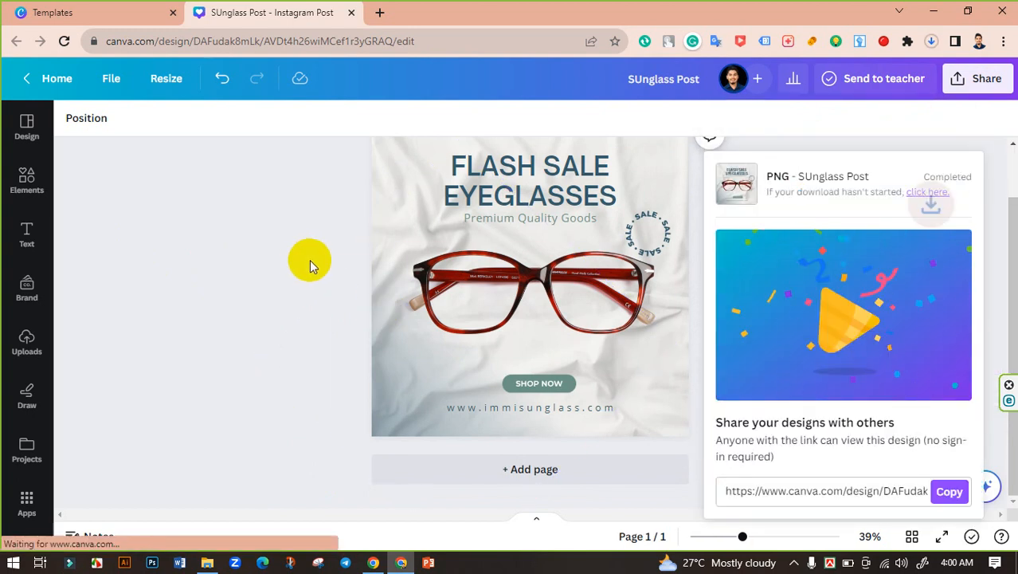
# Download the design again as a JPG at size 1 (1,080 × 1,080 px) with the quality set to 100
pyautogui.click(347, 242)
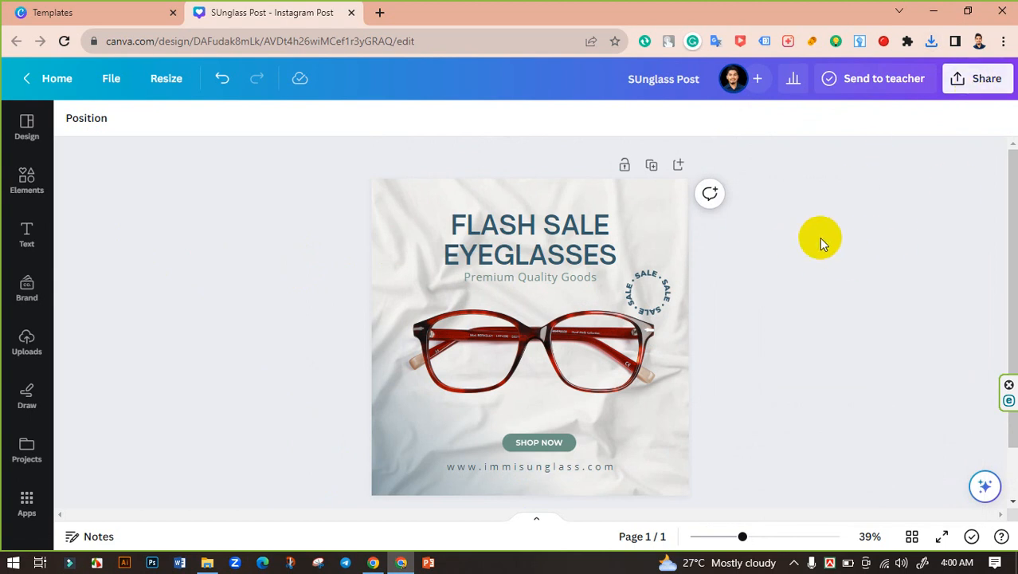
pyautogui.scroll(-1, 821, 238)
pyautogui.scroll(1, 821, 238)
pyautogui.click(969, 90)
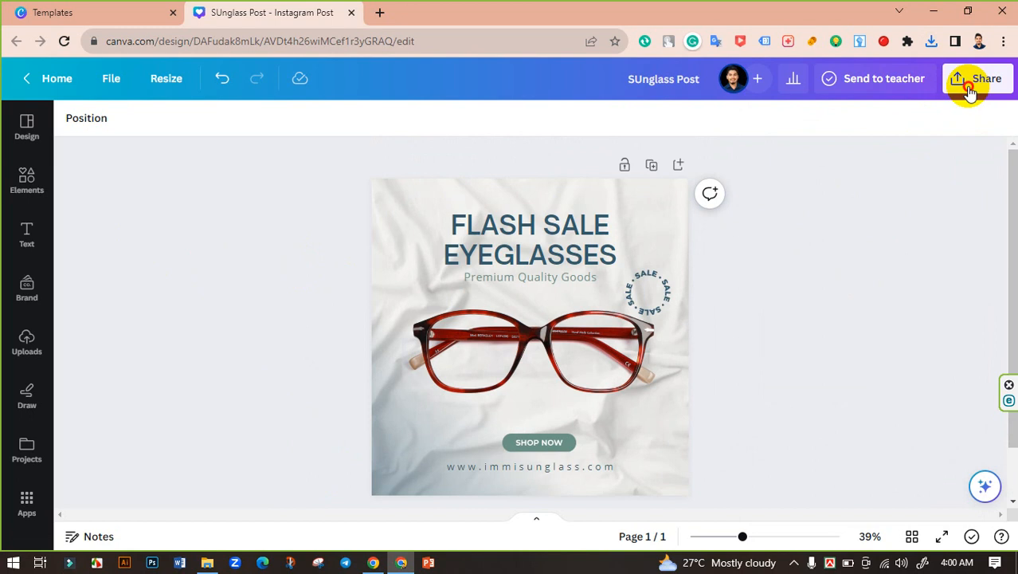
pyautogui.click(818, 451)
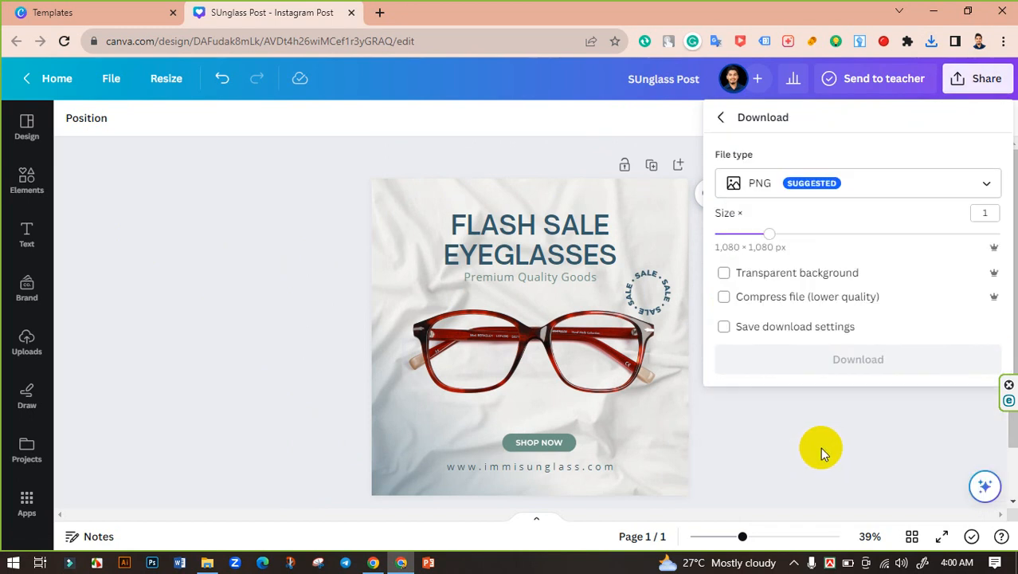
pyautogui.click(894, 186)
pyautogui.click(832, 222)
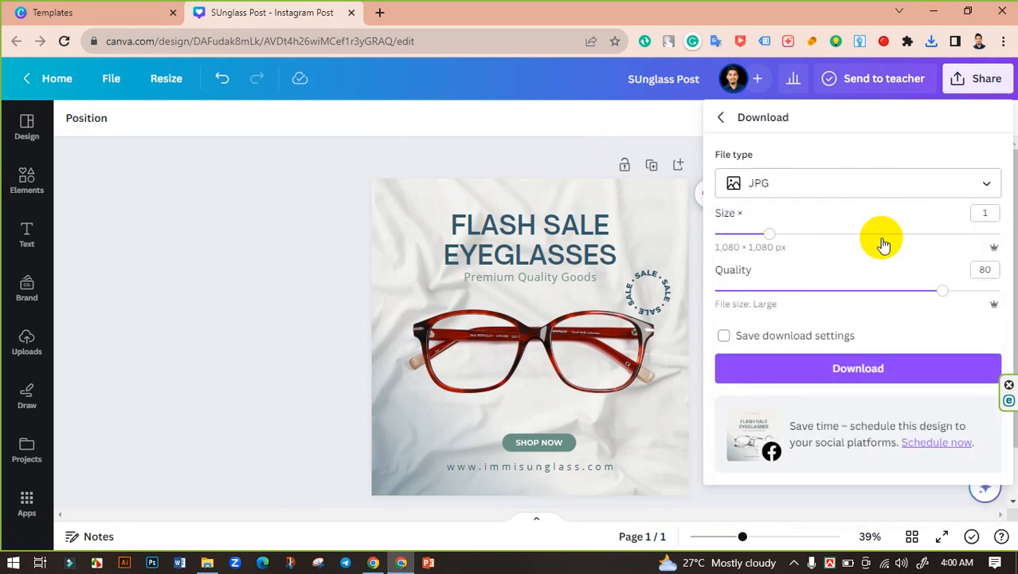
pyautogui.moveTo(941, 291); pyautogui.dragTo(1000, 291)
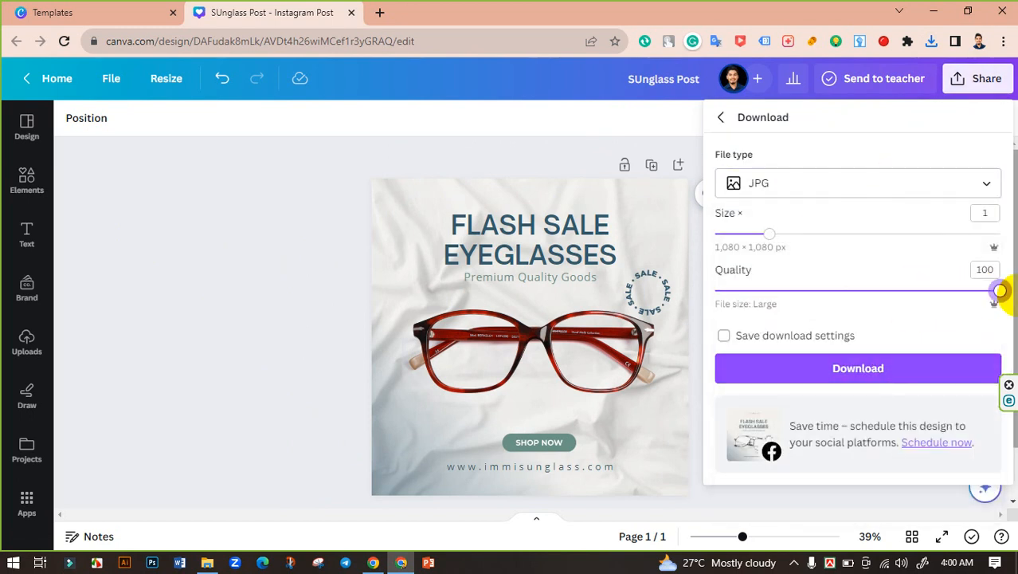
pyautogui.click(838, 372)
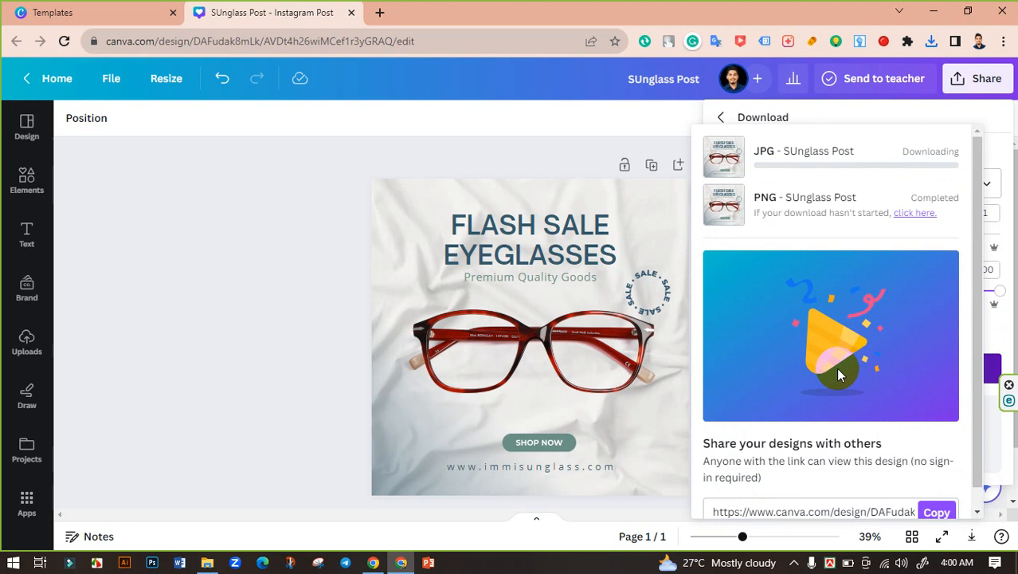
pyautogui.click(308, 240)
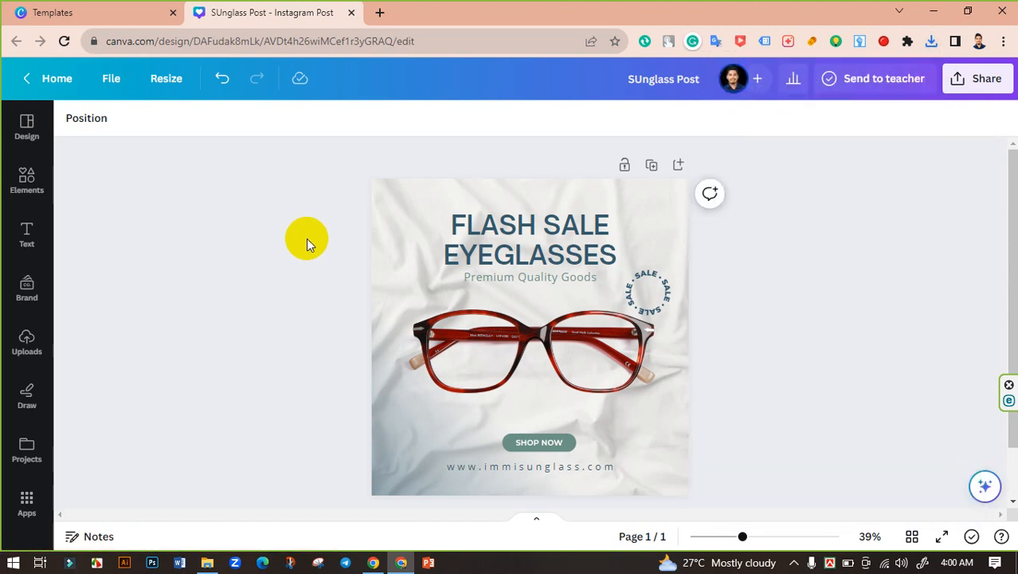
# Switch to File Explorer, open SUnglass Post.png from the Downloads folder and inspect the glasses in the exported image up close
pyautogui.click(207, 562)
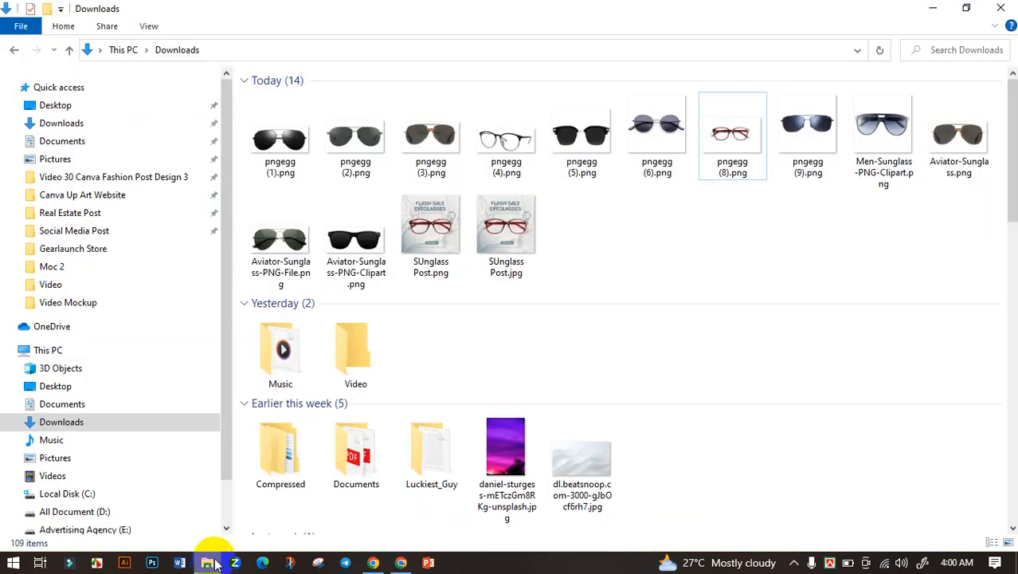
pyautogui.click(506, 267)
pyautogui.doubleClick(435, 231)
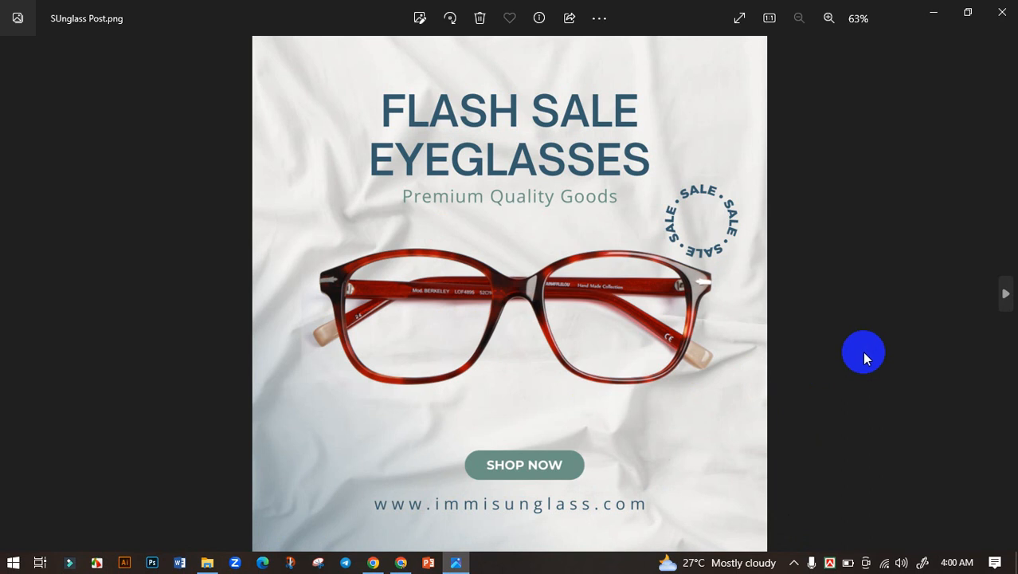
pyautogui.scroll(3, 630, 365)
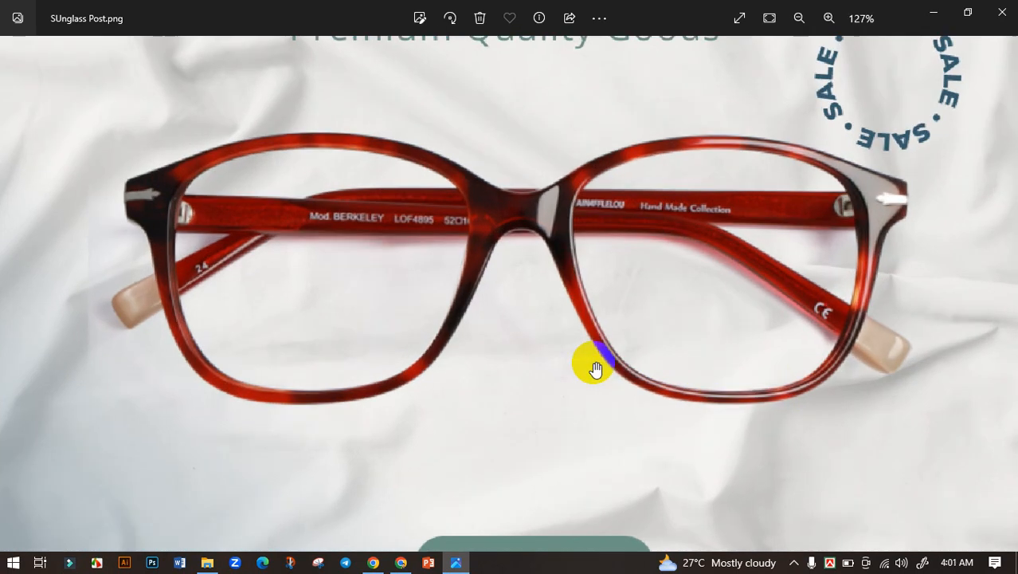
pyautogui.scroll(-3, 437, 324)
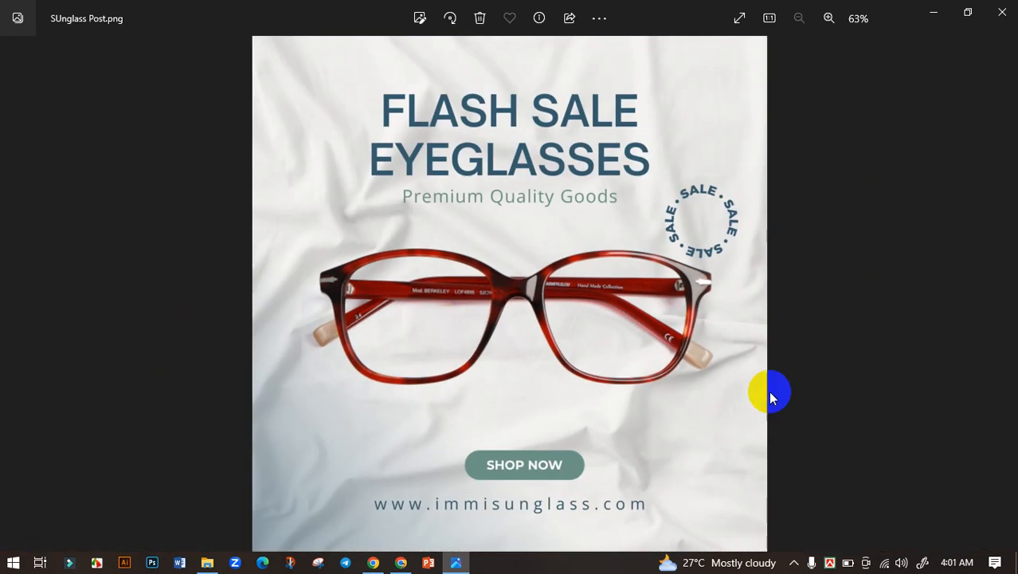